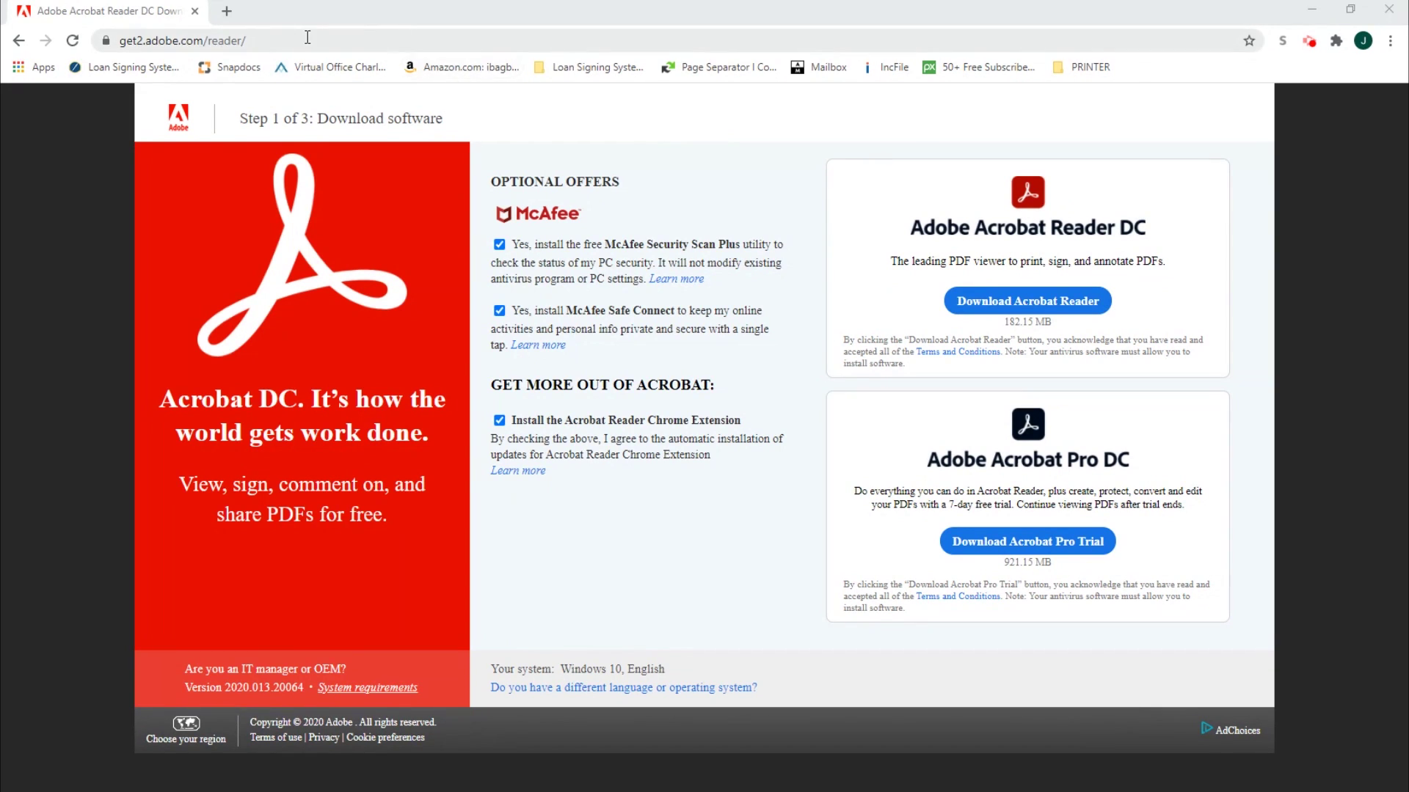
# Step: Open the 111-page closing-package PDF (FedEx shipping label copy) in Acrobat Pro DC
pyautogui.click(753, 149)
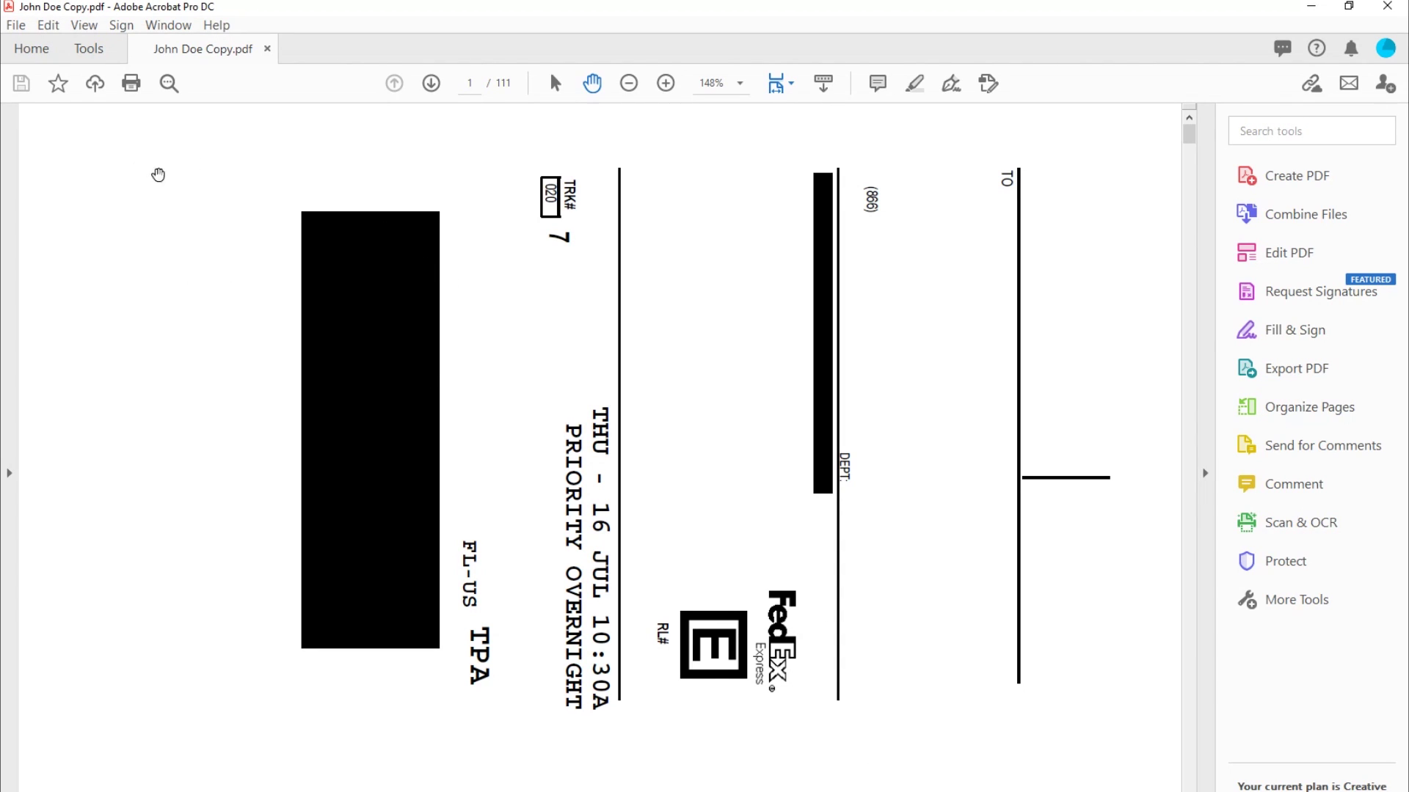
pyautogui.scroll(-4, 518, 314)
pyautogui.scroll(3, 518, 314)
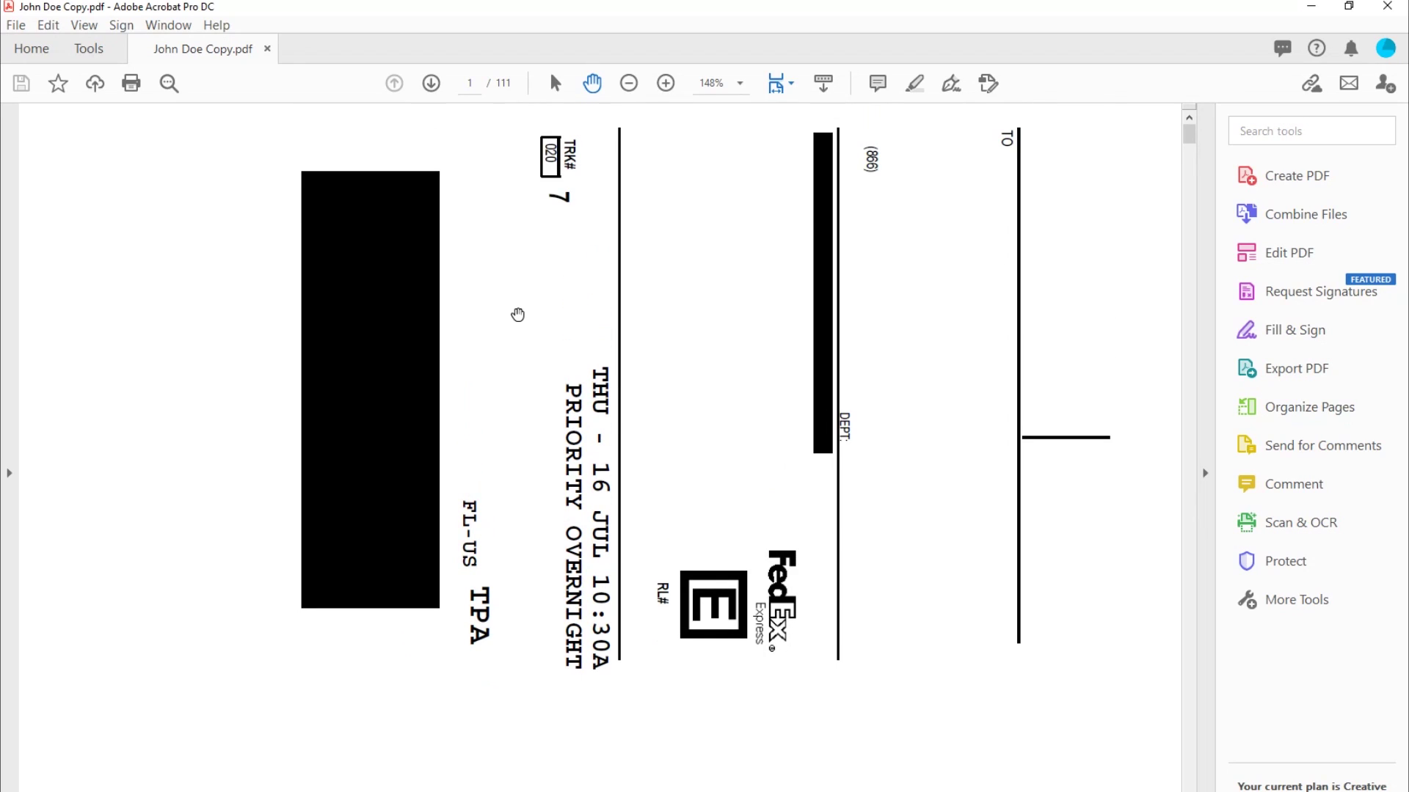
pyautogui.scroll(-10, 518, 314)
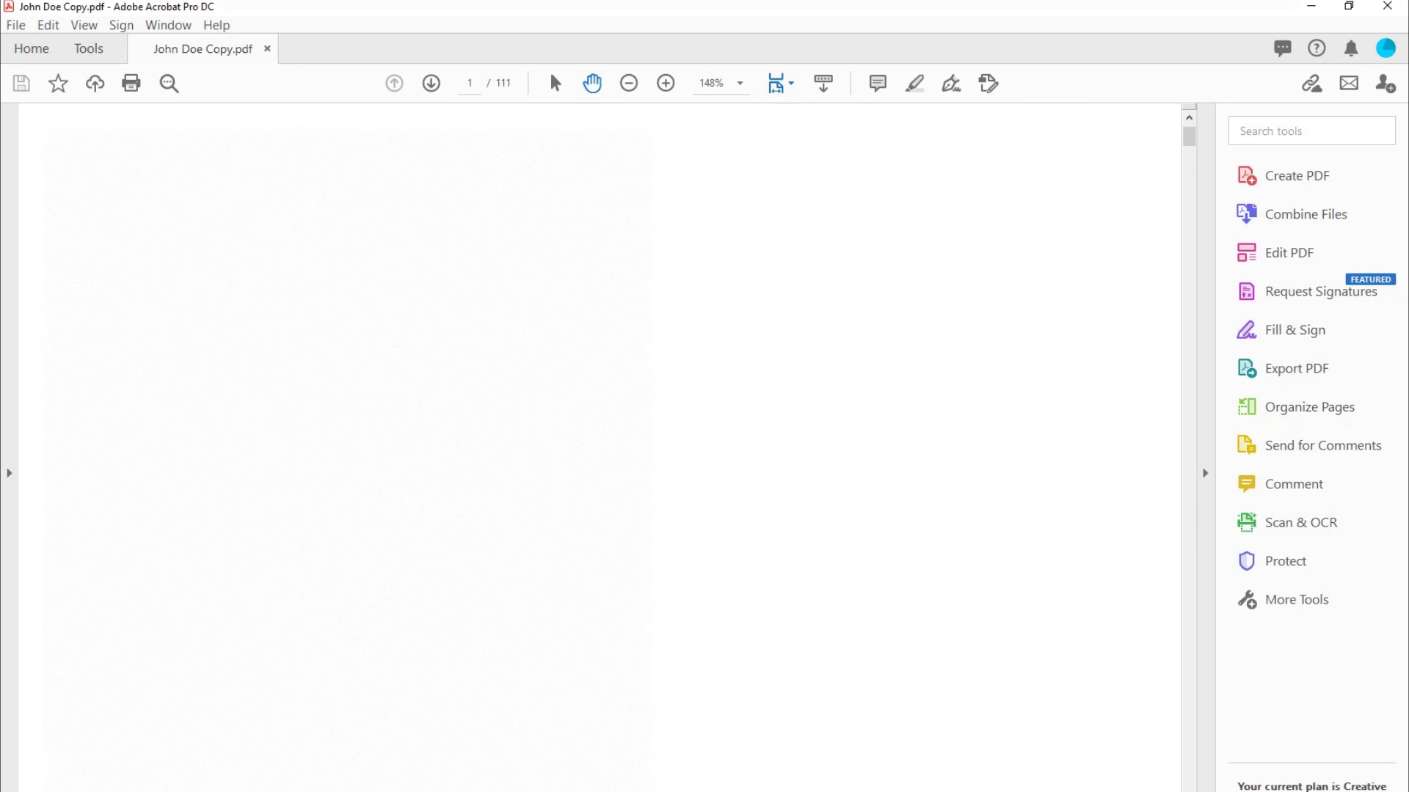
pyautogui.scroll(-3, 600, 447)
pyautogui.scroll(-9, 599, 447)
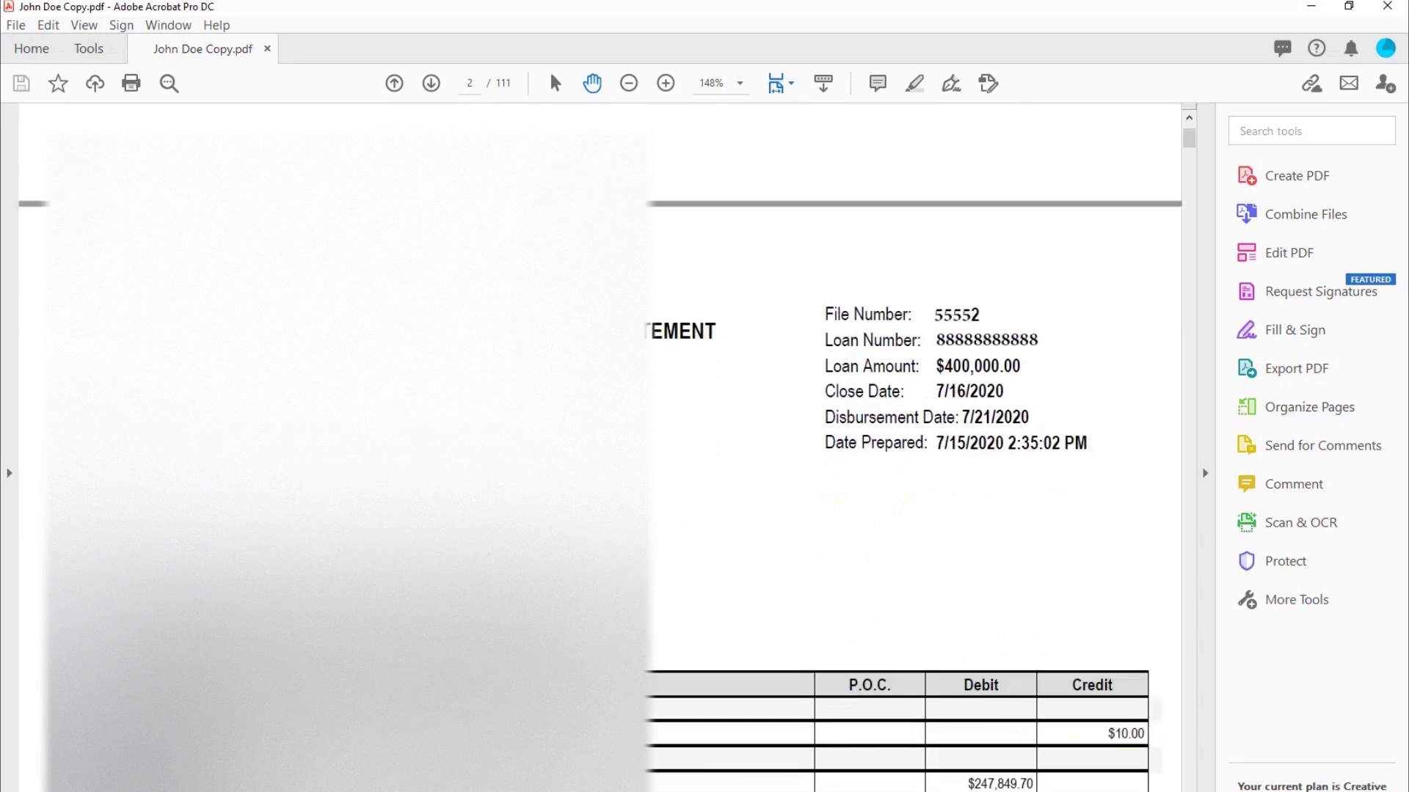
pyautogui.scroll(-10, 600, 448)
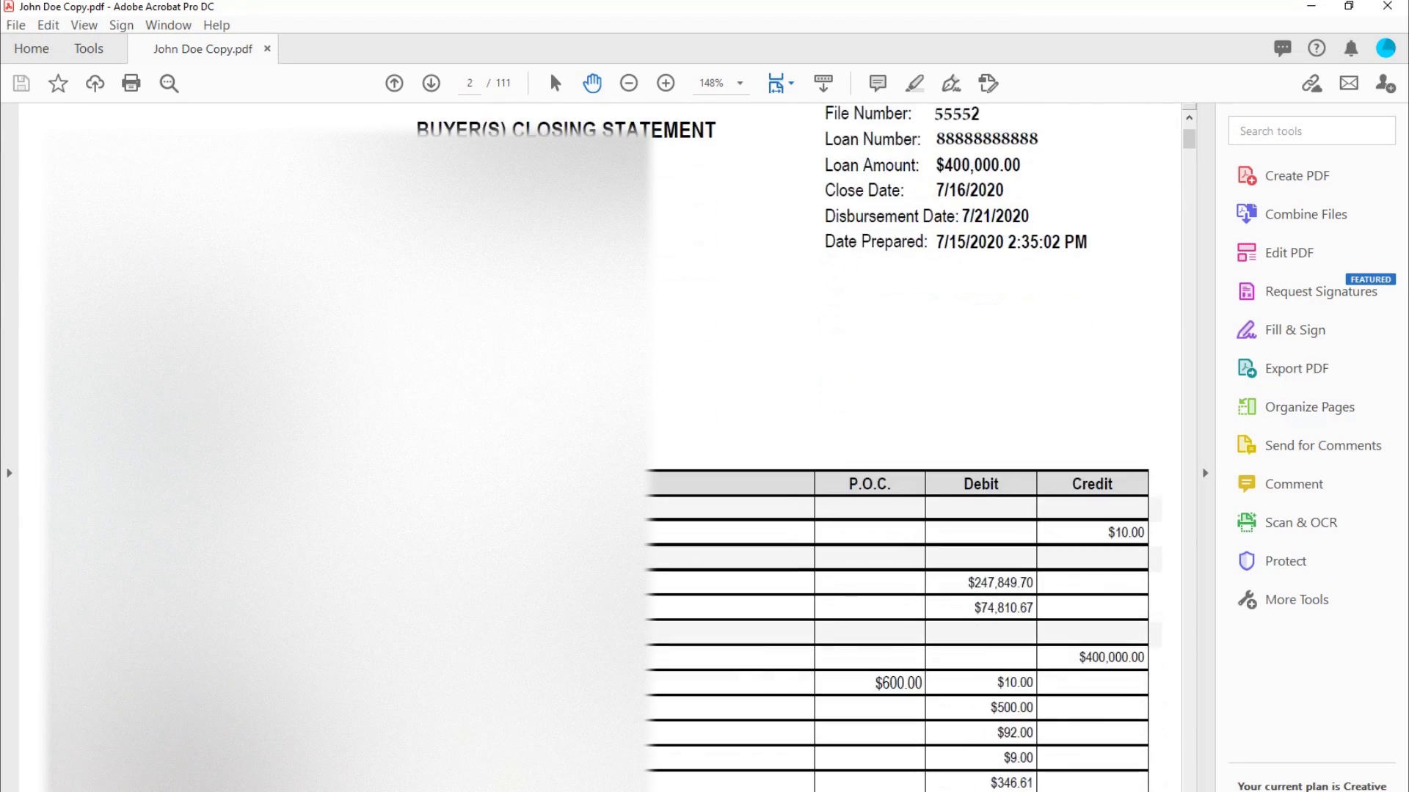
pyautogui.scroll(-2, 599, 447)
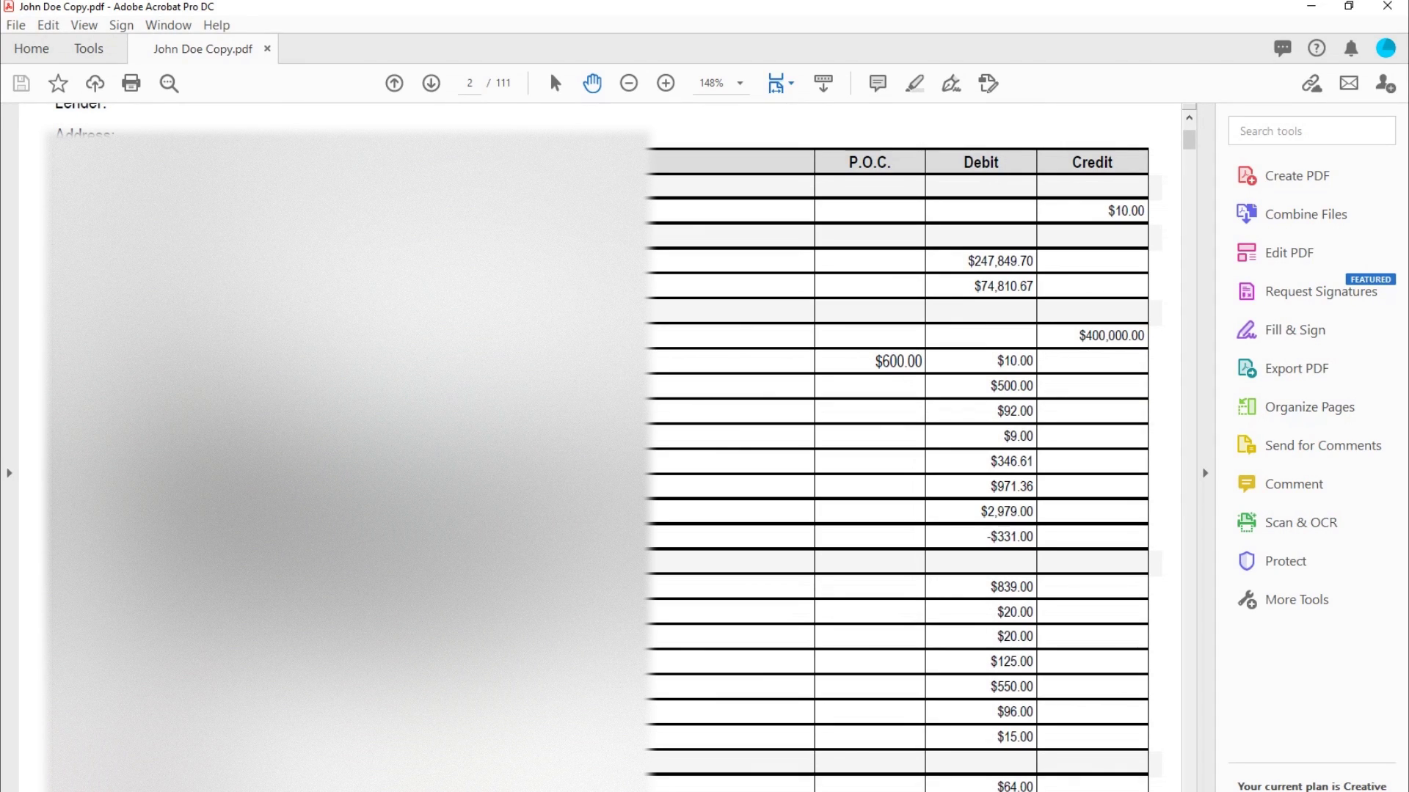
pyautogui.scroll(9, 600, 447)
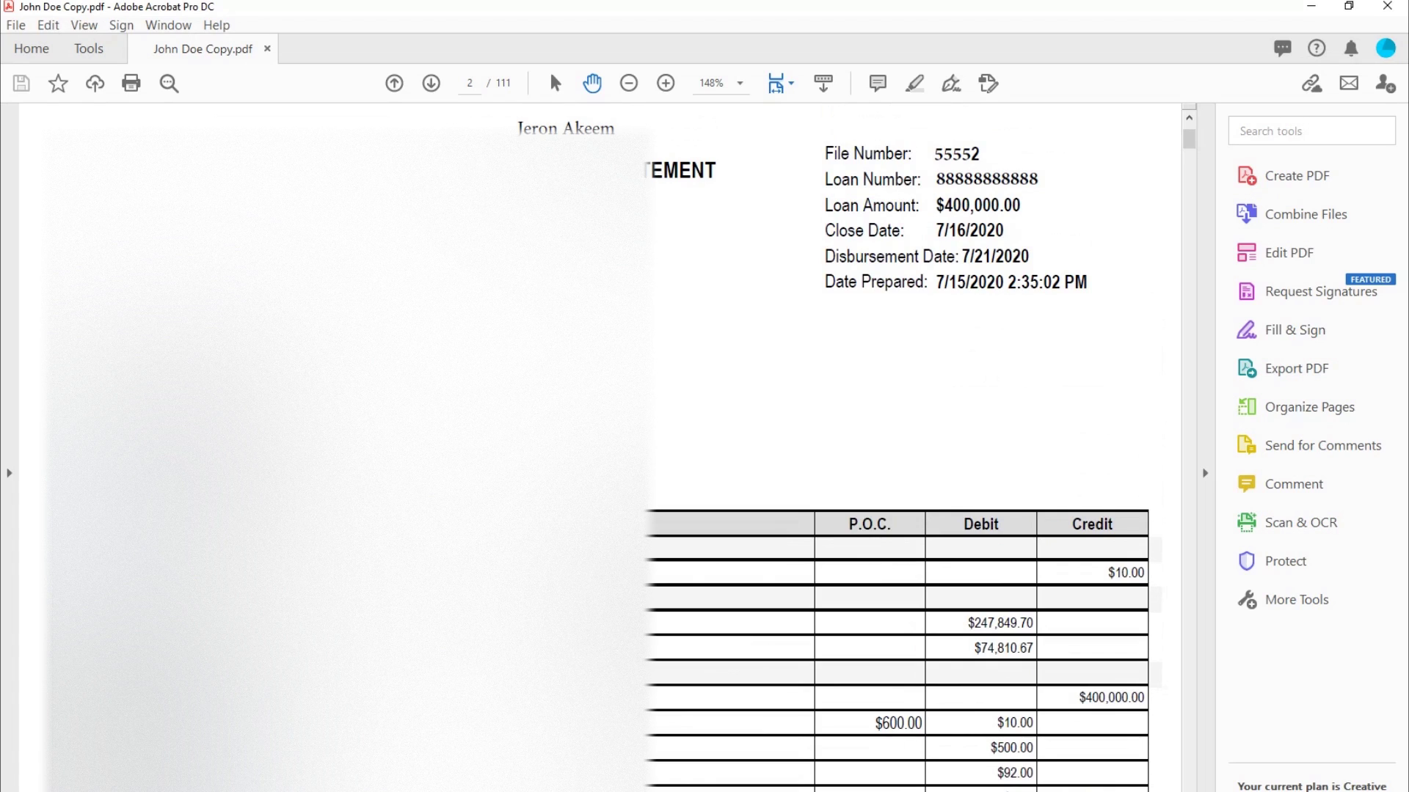
pyautogui.scroll(-7, 961, 292)
pyautogui.scroll(9, 961, 292)
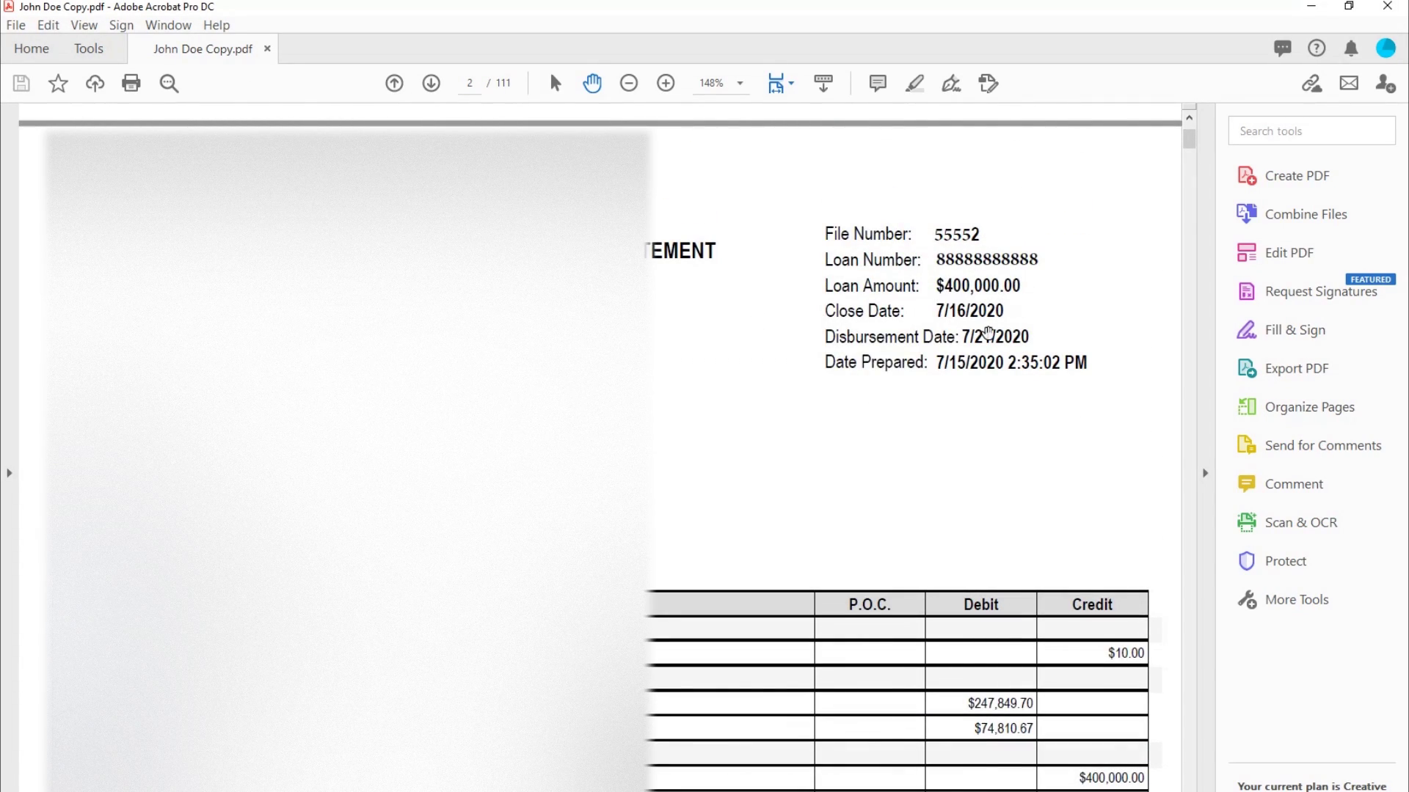
pyautogui.scroll(-3, 975, 286)
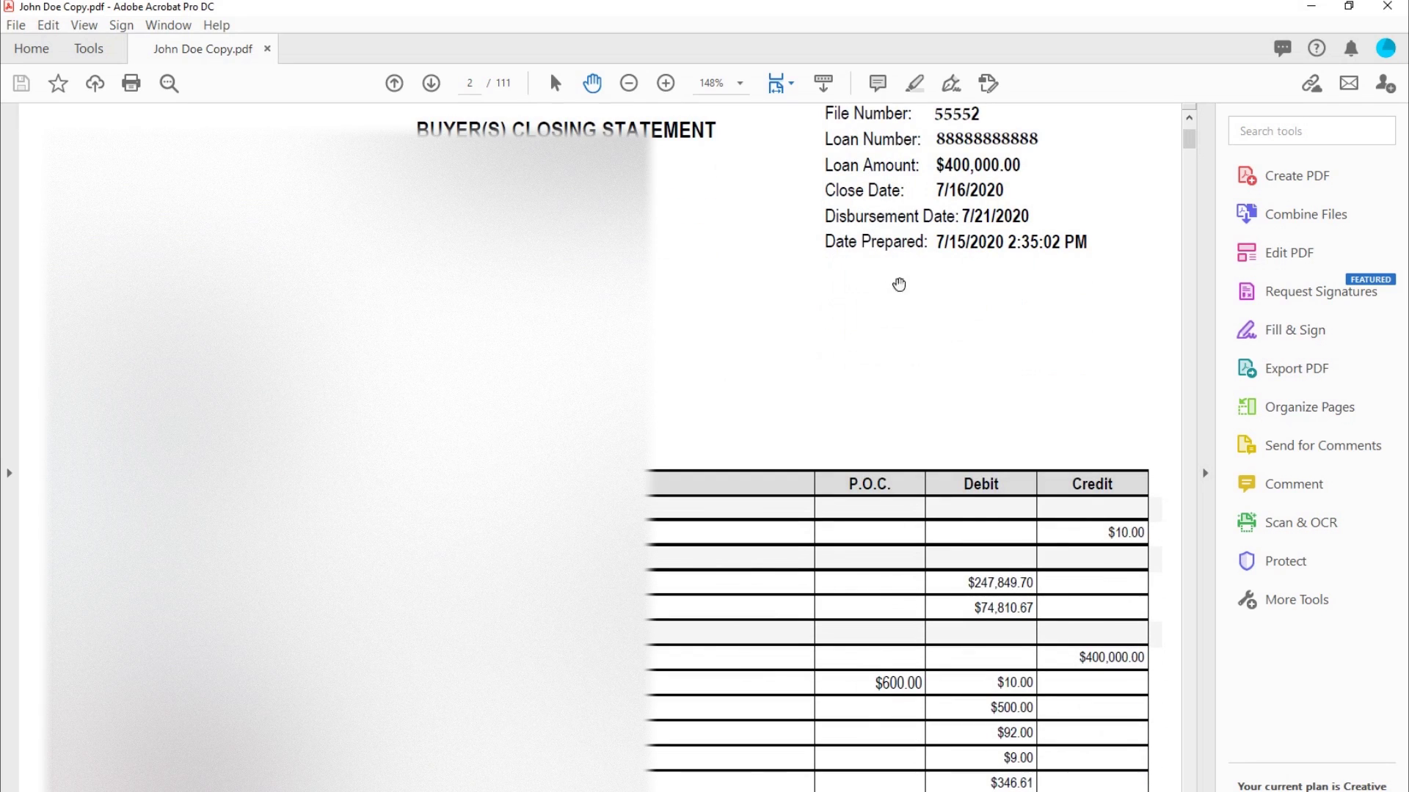
pyautogui.scroll(-1, 895, 440)
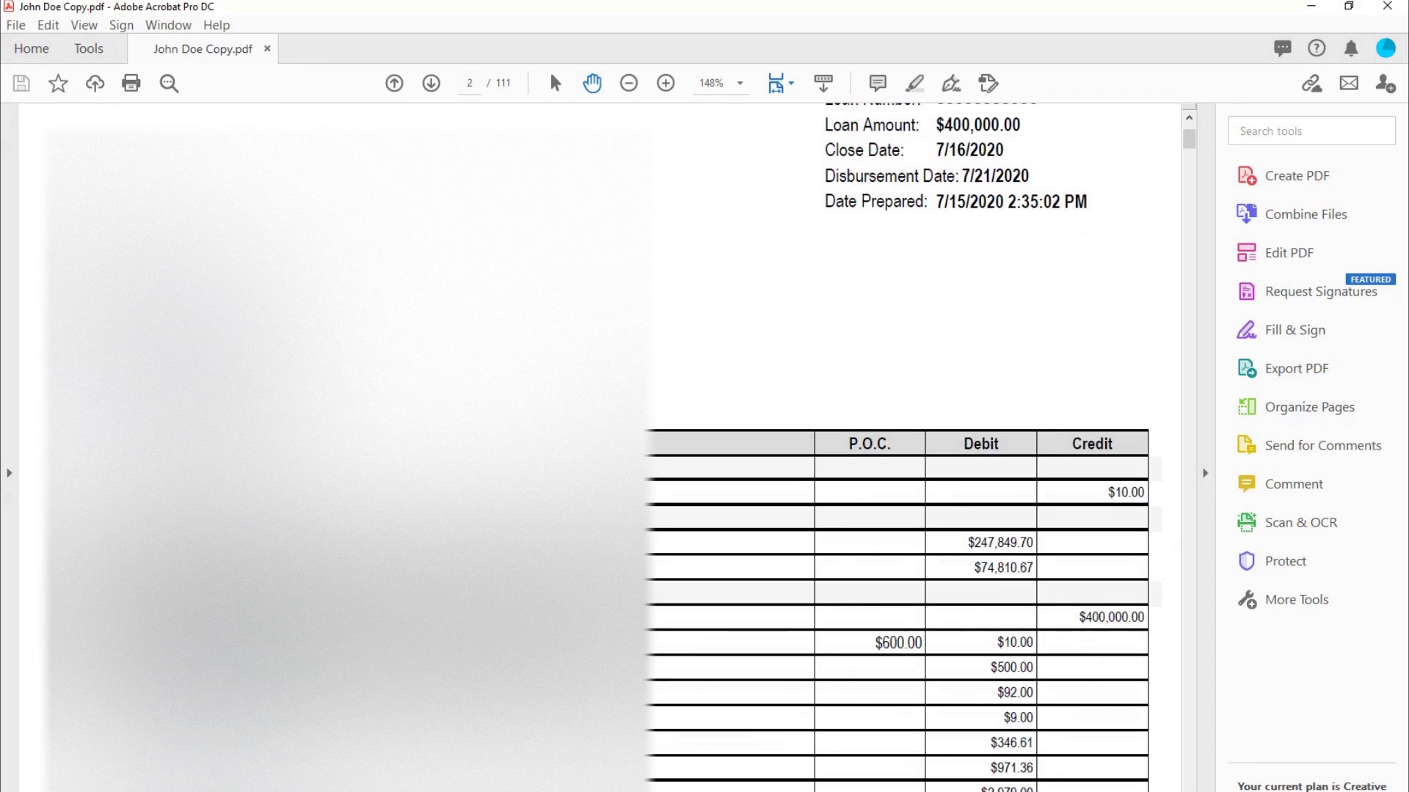
pyautogui.scroll(-3, 895, 440)
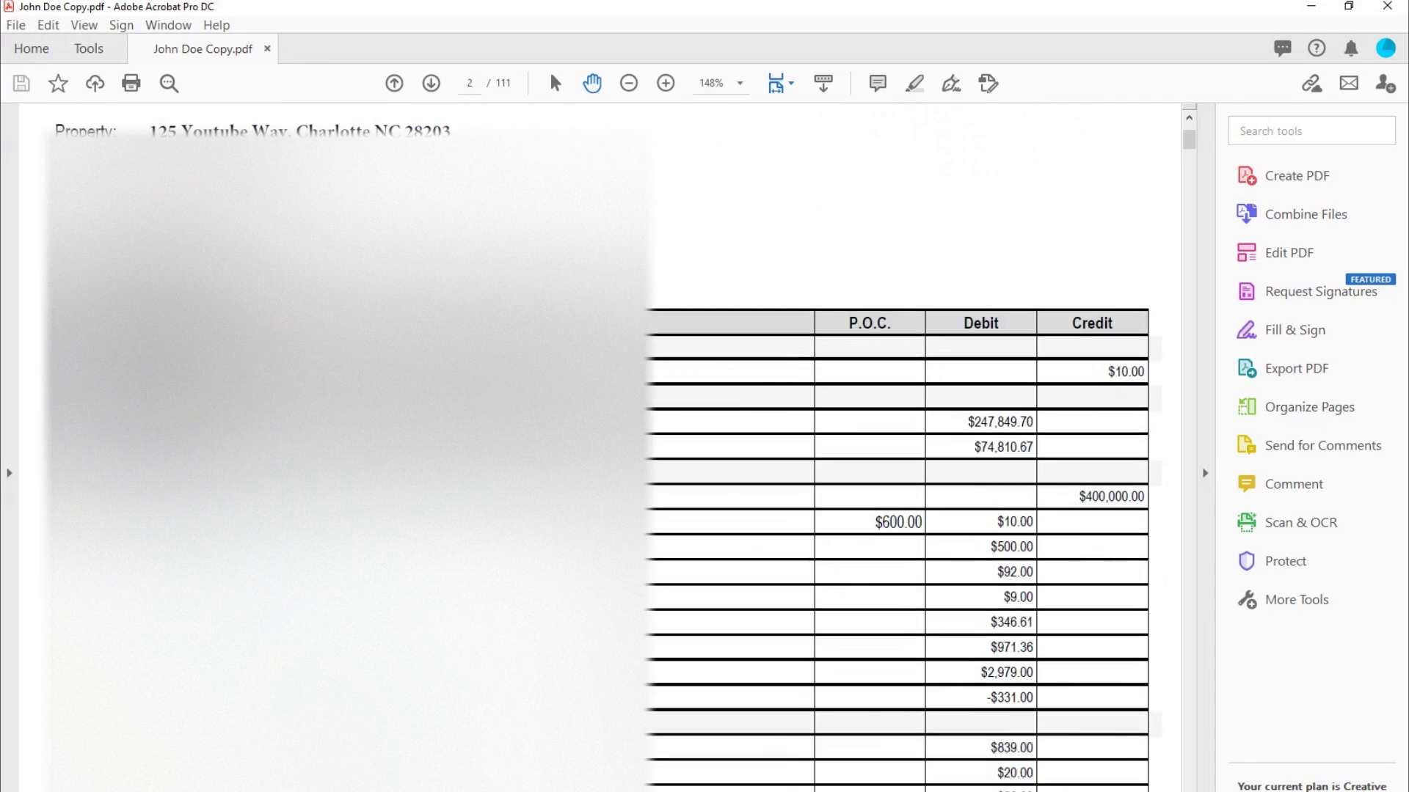
pyautogui.scroll(-5, 895, 441)
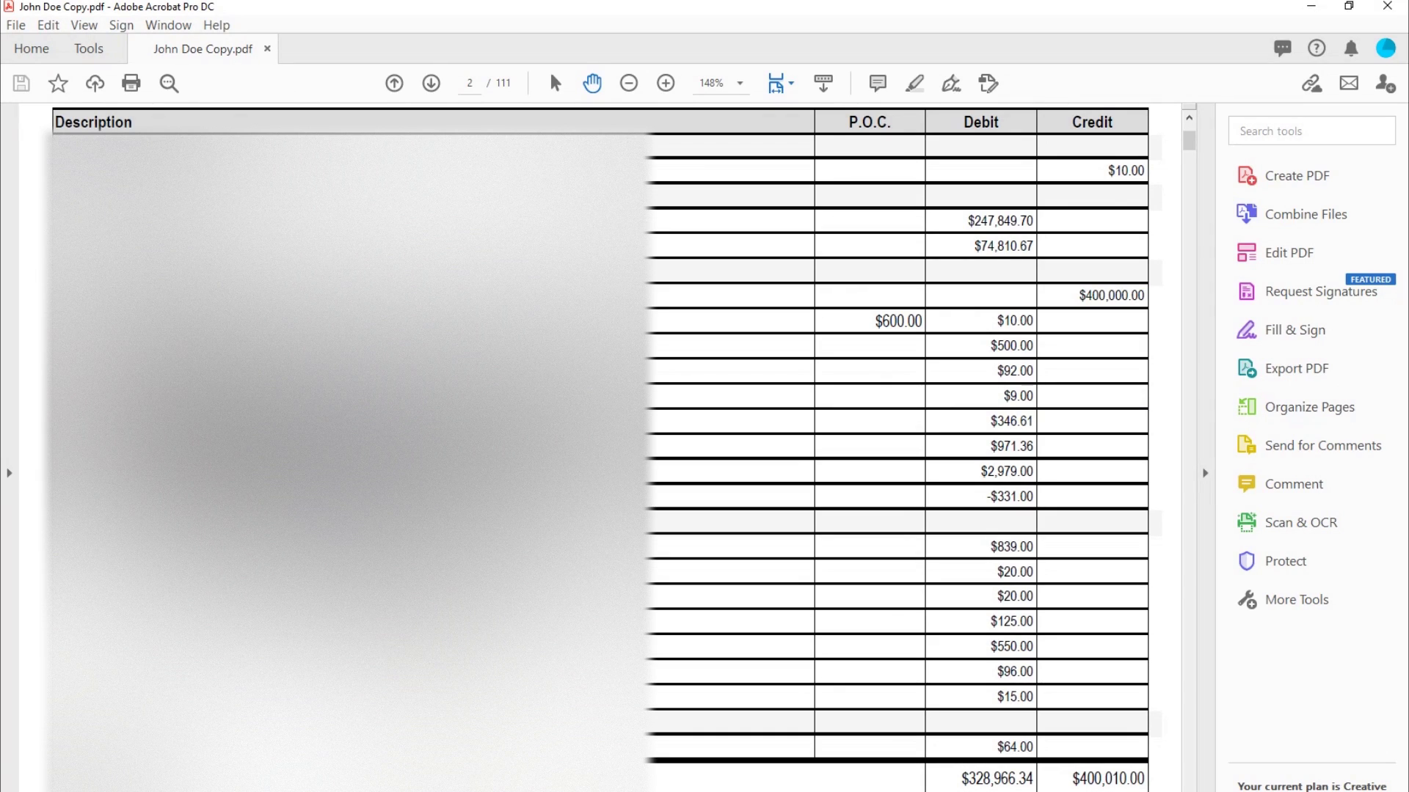
pyautogui.scroll(-5, 599, 440)
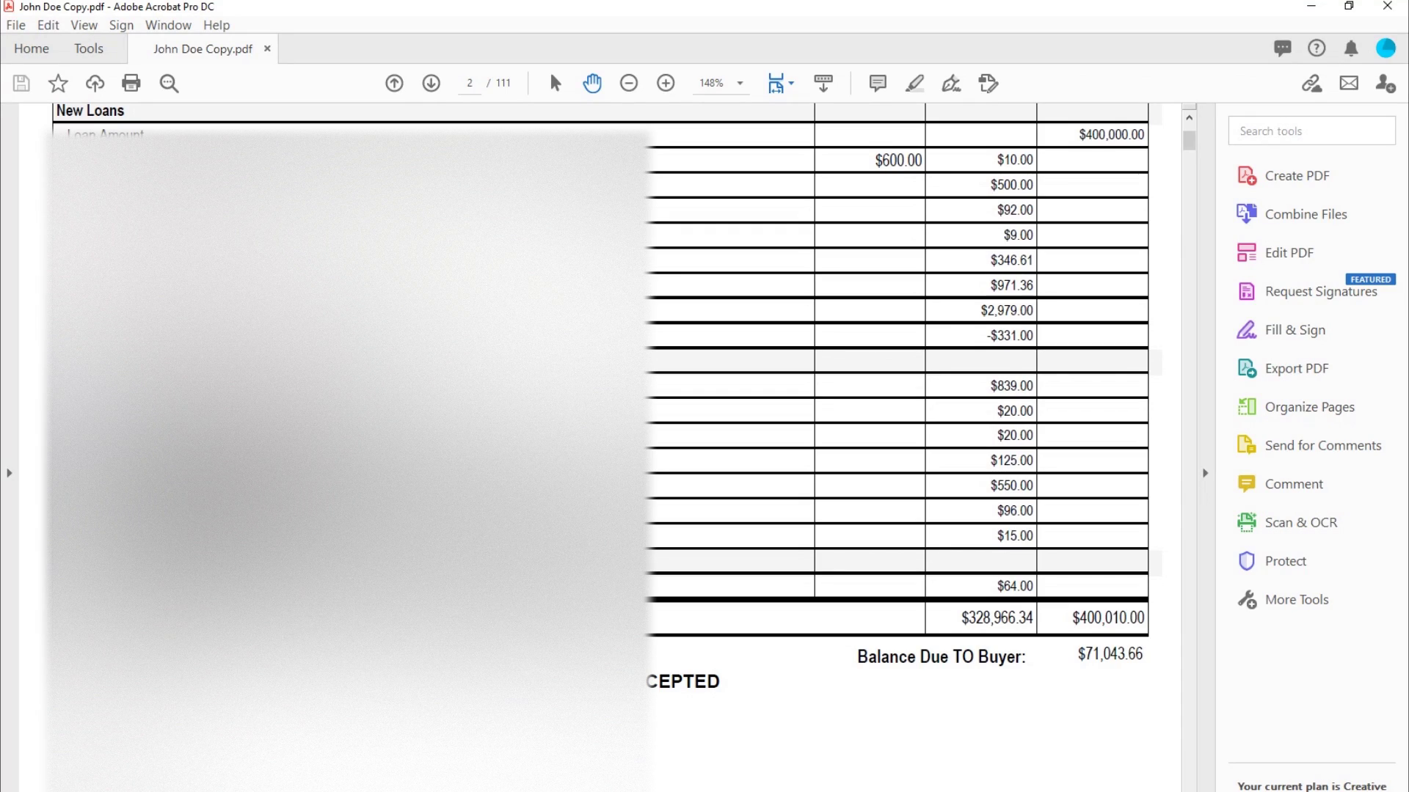
pyautogui.scroll(5, 675, 480)
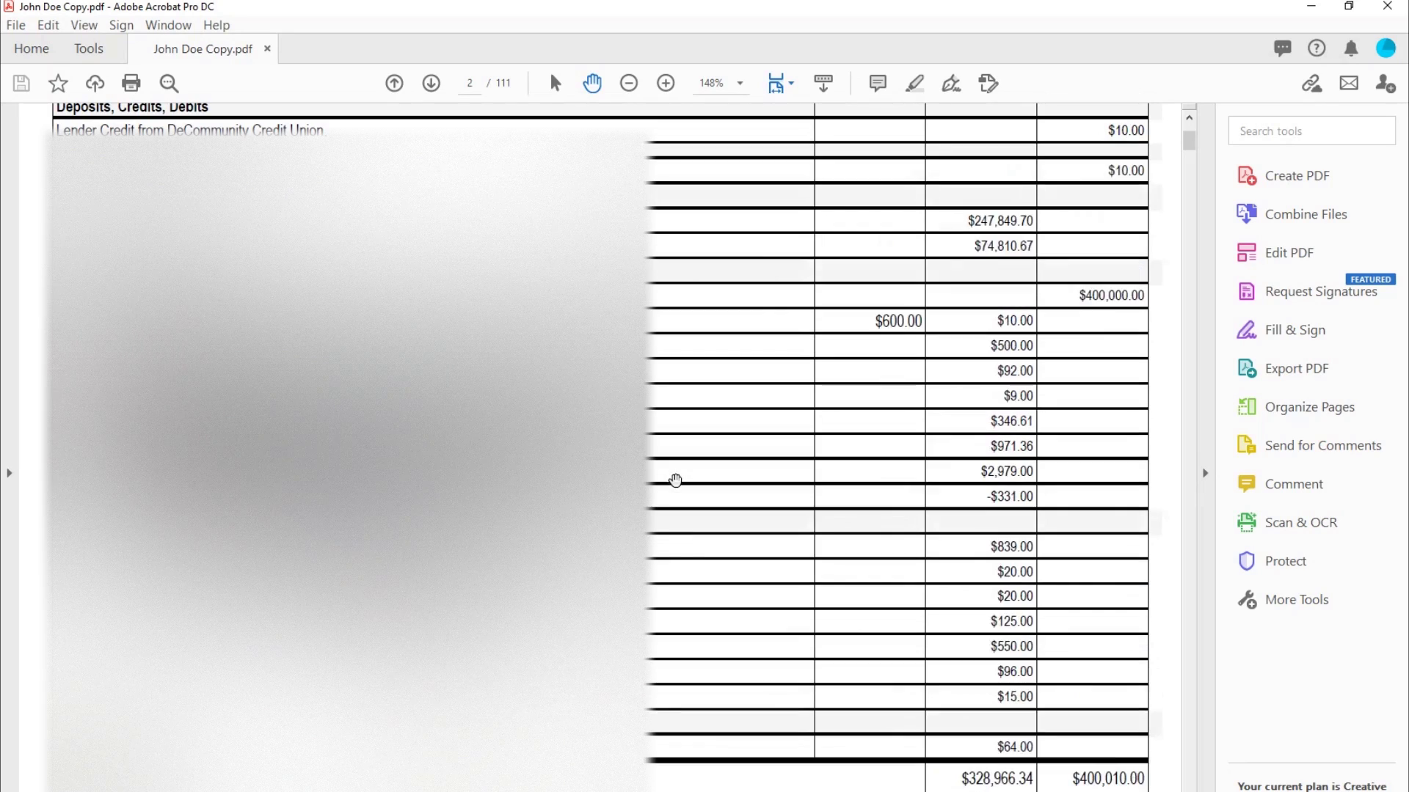
pyautogui.scroll(6, 675, 480)
pyautogui.scroll(-6, 675, 481)
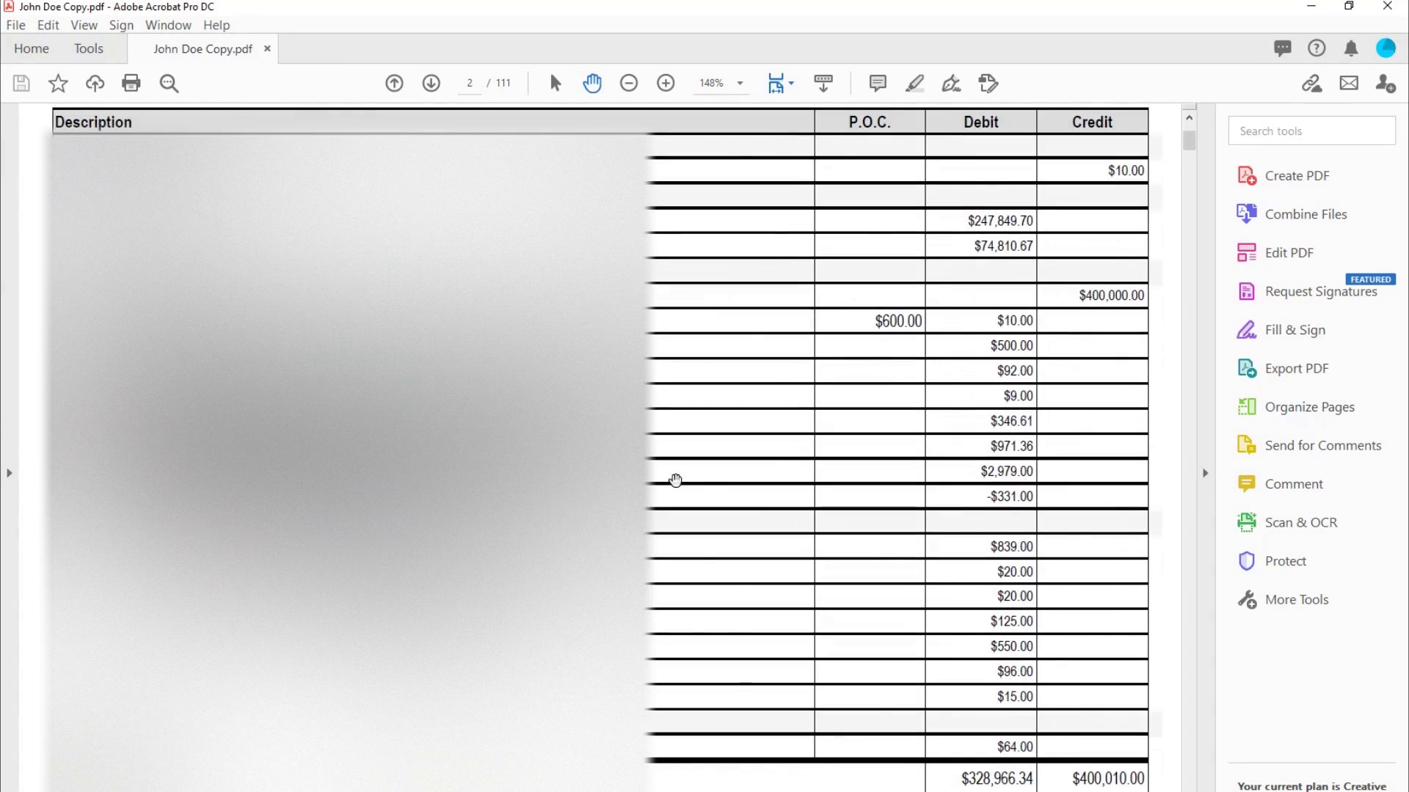
pyautogui.scroll(20, 675, 480)
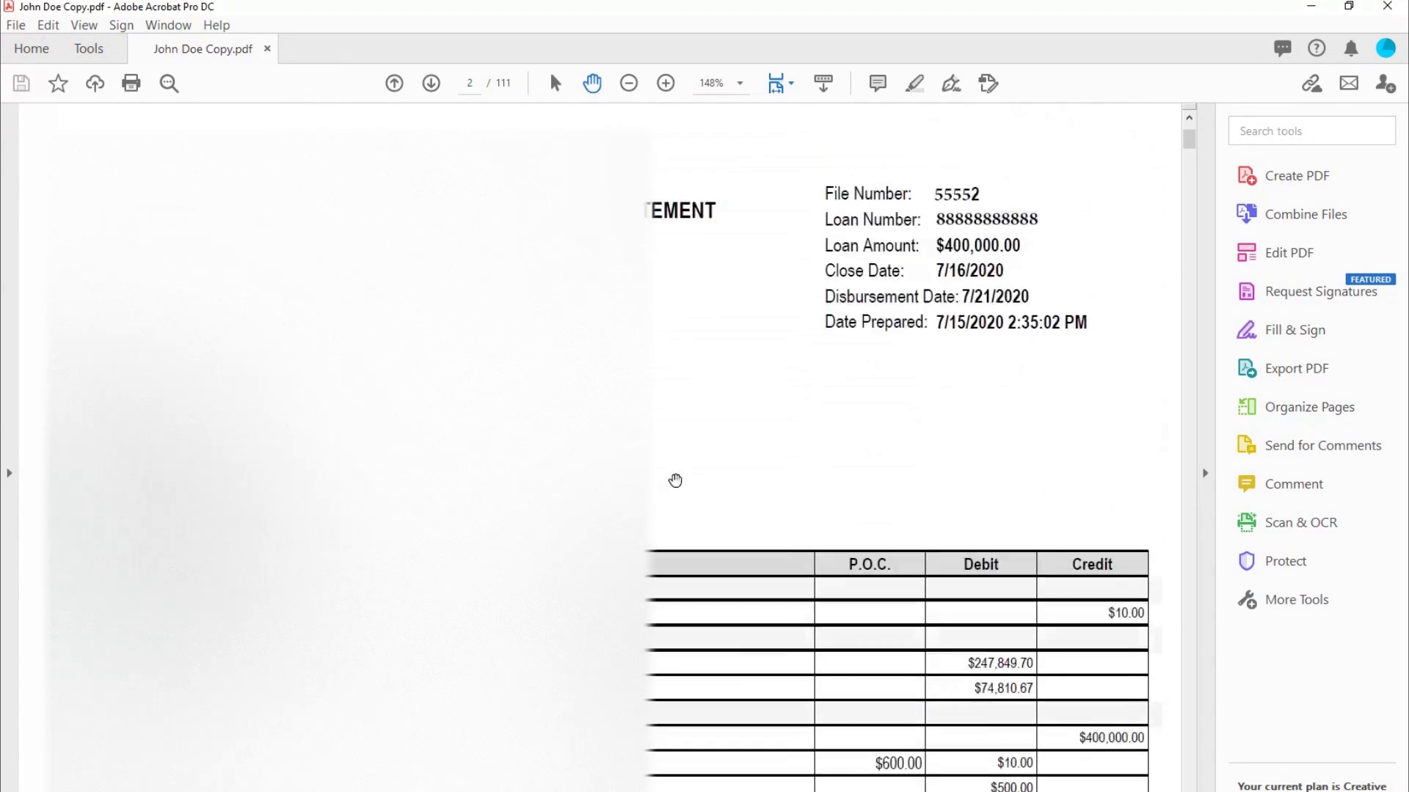
pyautogui.scroll(15, 675, 480)
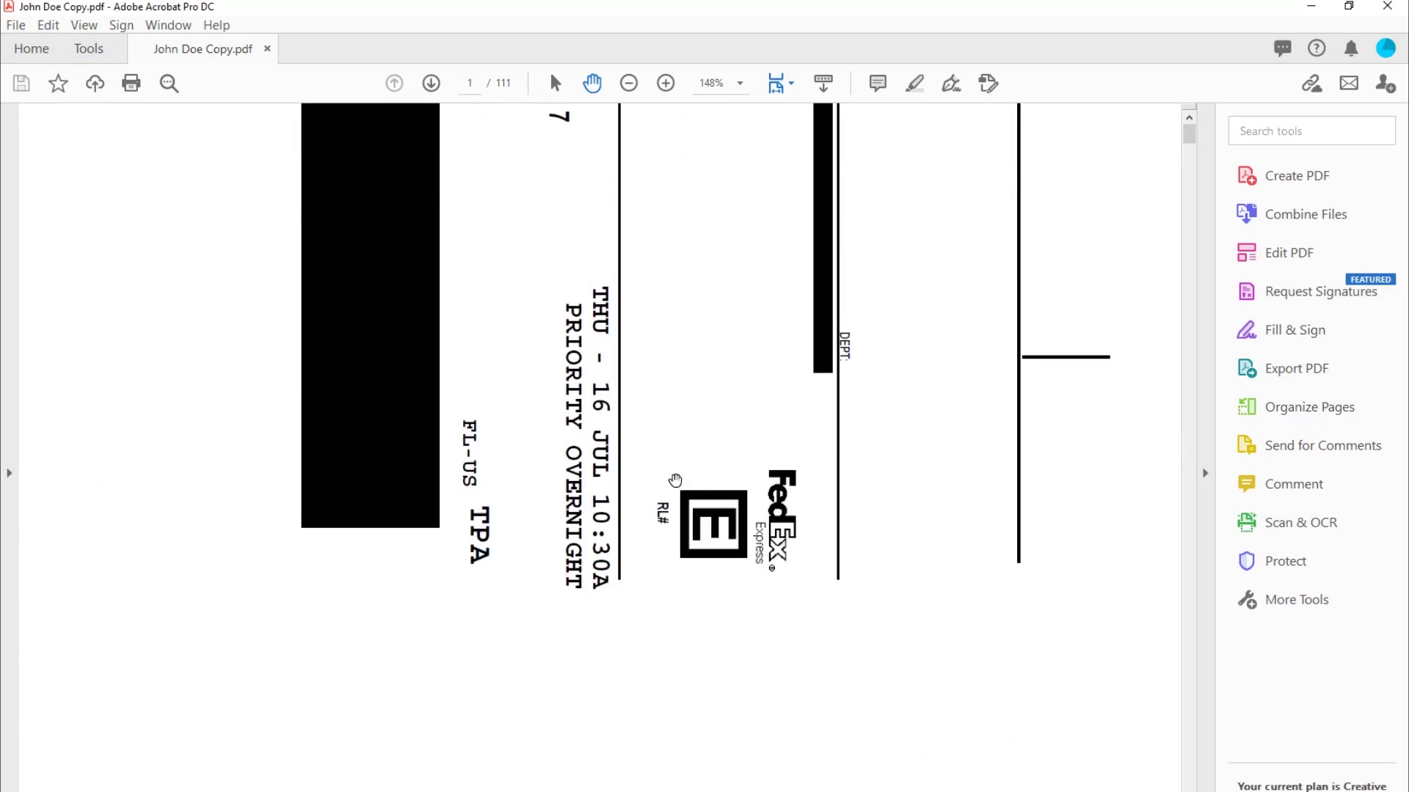
# Step: In the Print dialog, compare Fit and Actual size scaling on the 8.5 x 14 second page
pyautogui.click(132, 84)
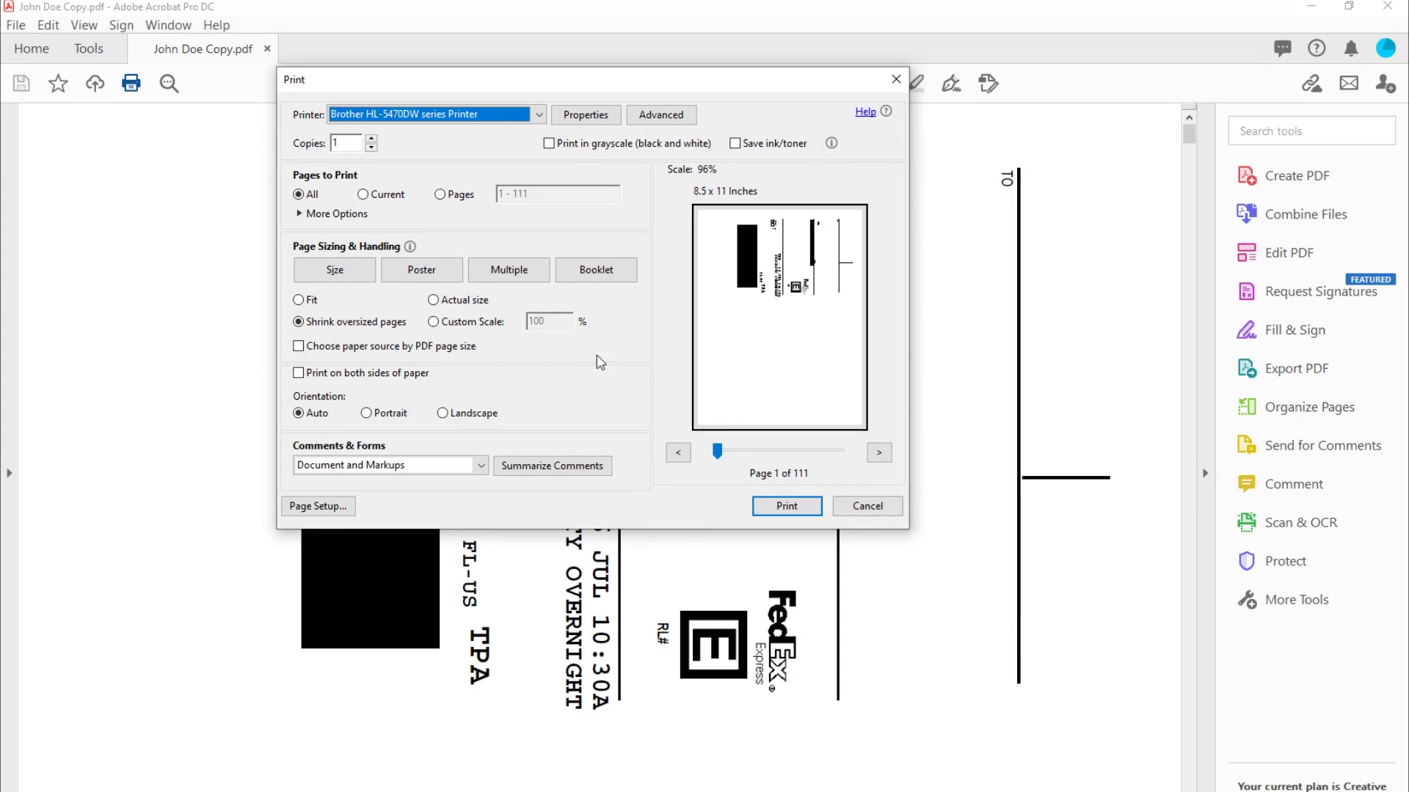
pyautogui.click(299, 300)
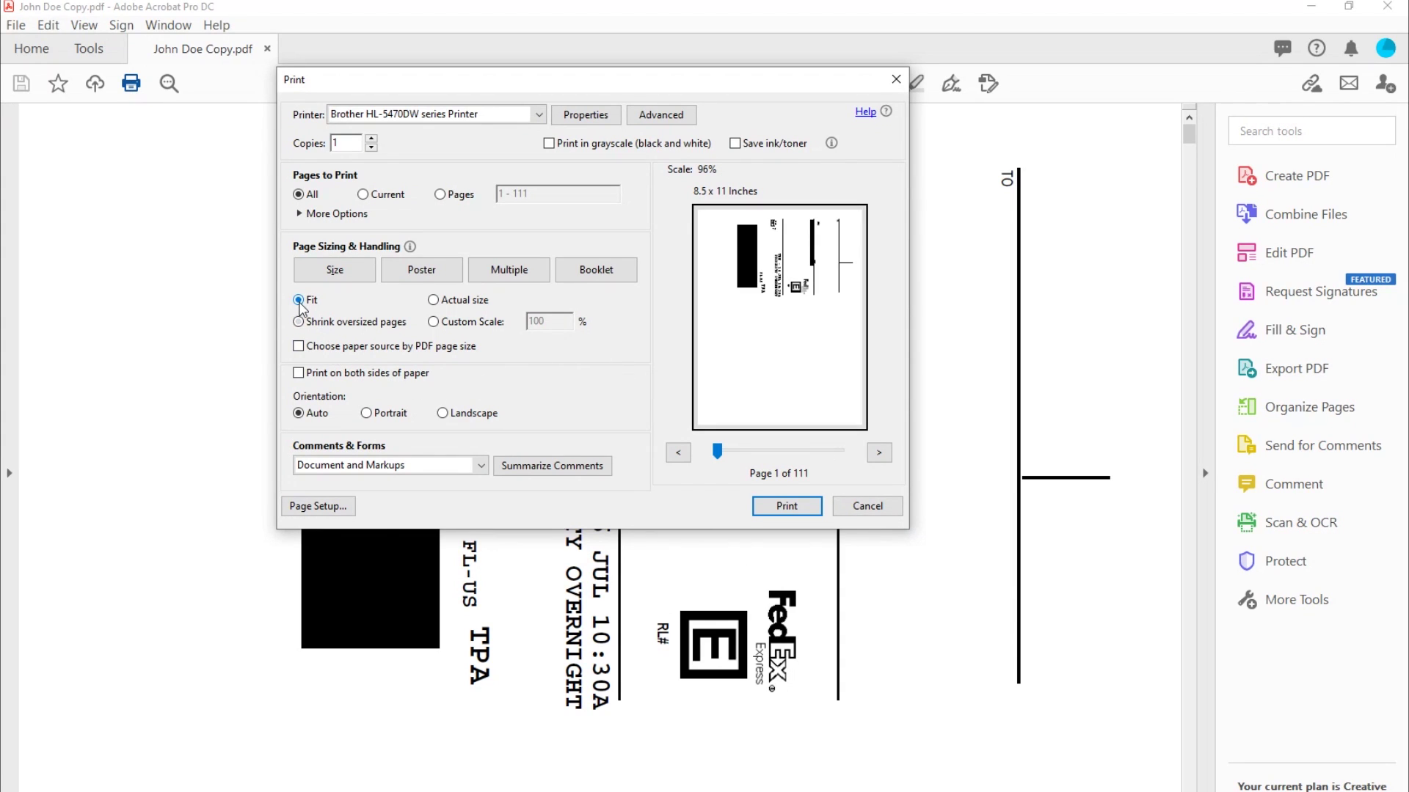
pyautogui.click(435, 300)
pyautogui.click(886, 453)
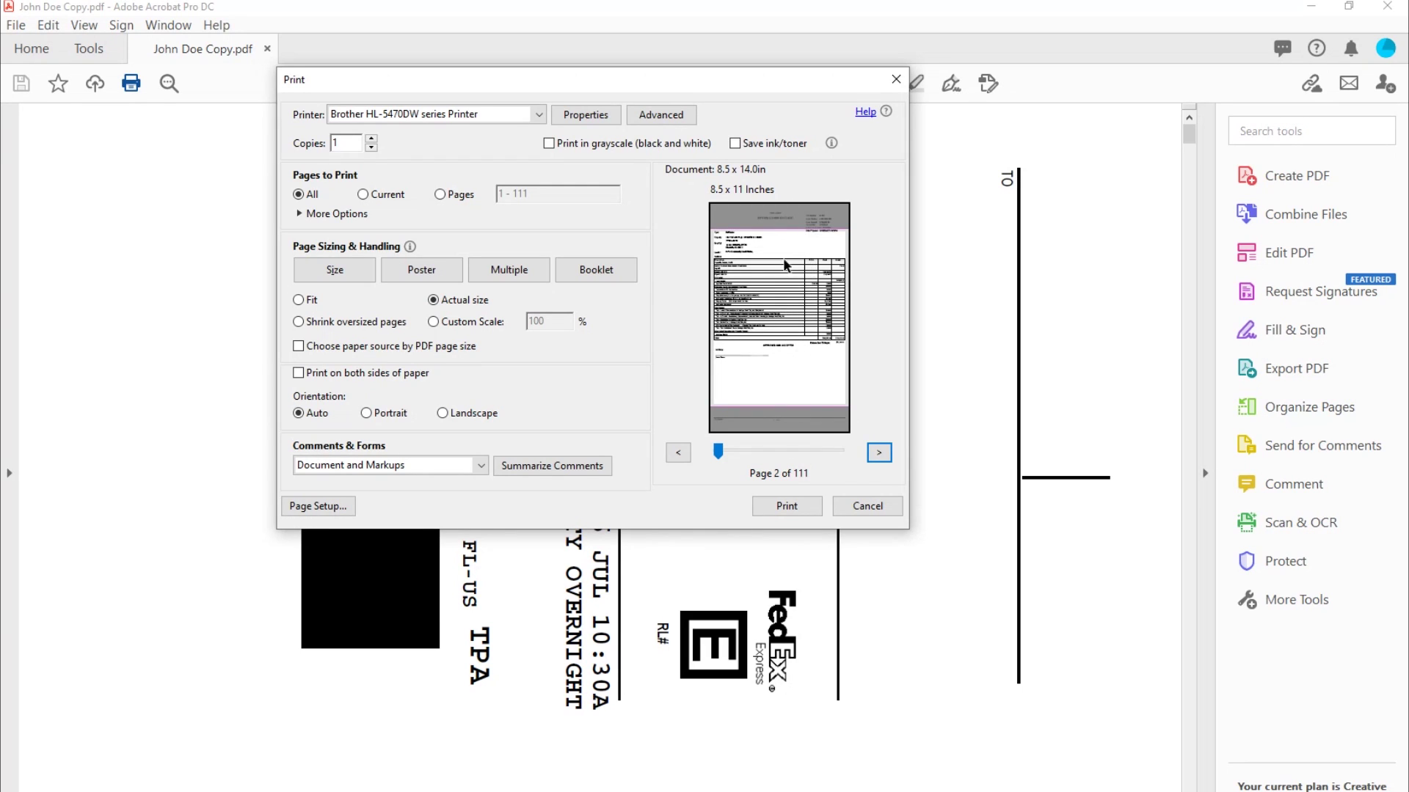
# Step: Settle on Fit scaling after rechecking pages 1 and 2, and choose paper source by PDF page size
pyautogui.click(299, 300)
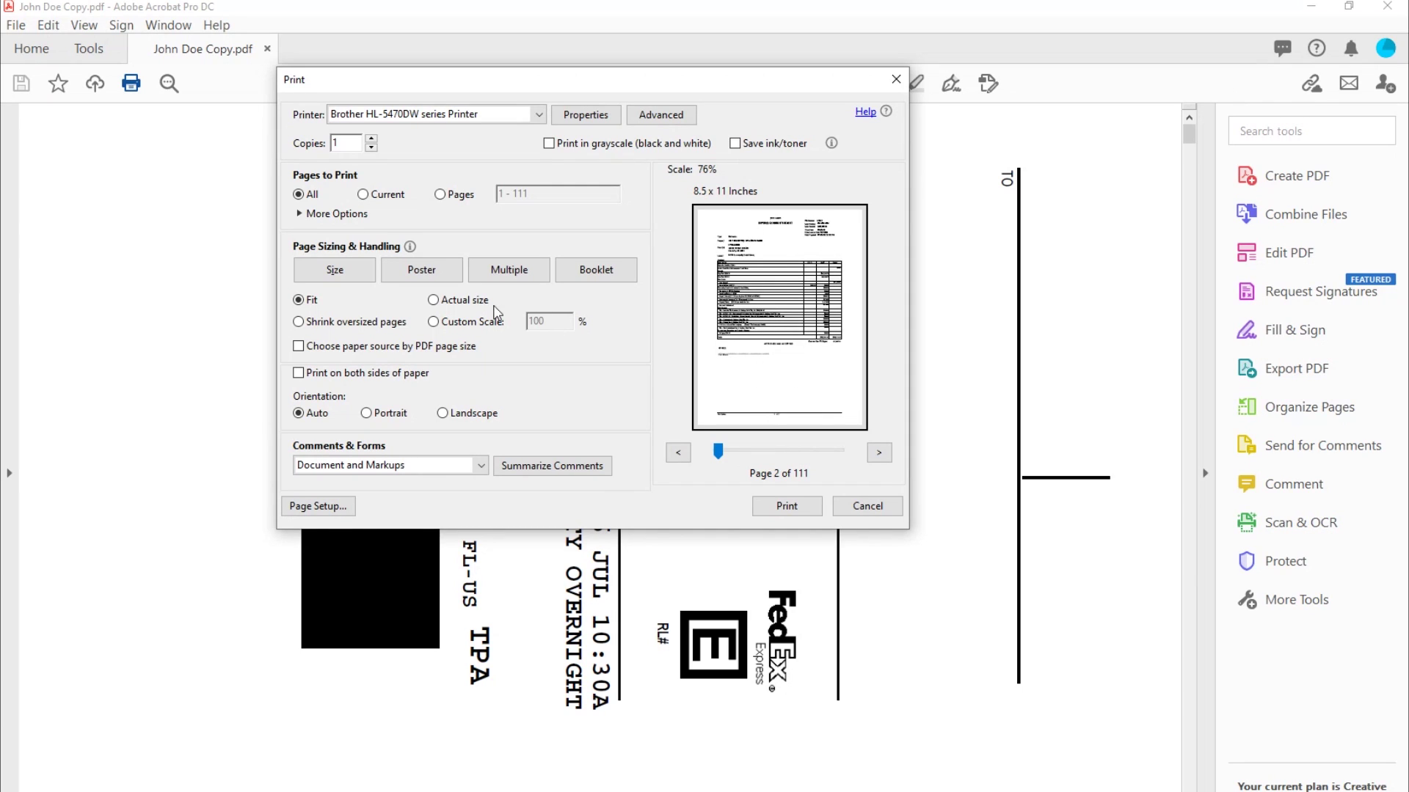
pyautogui.click(433, 301)
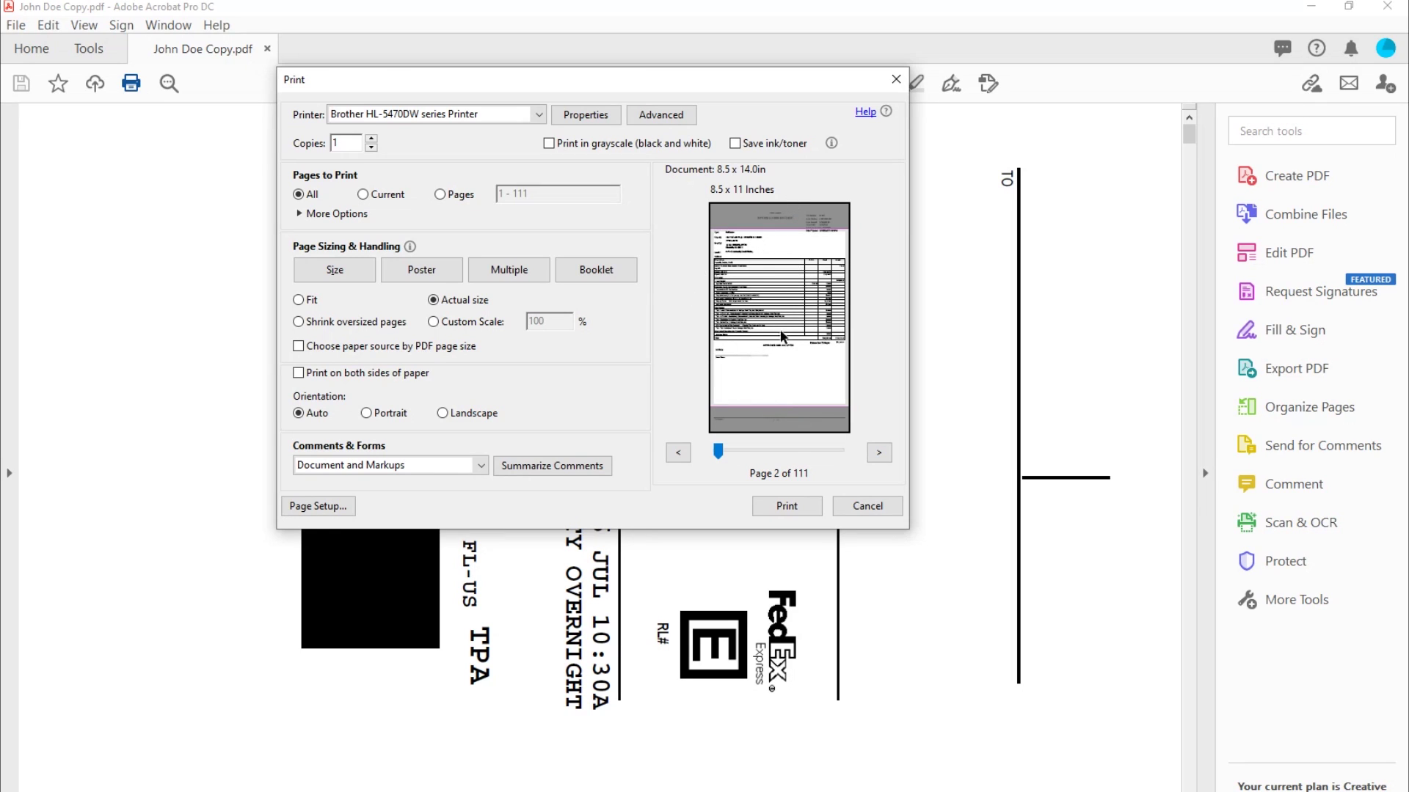
pyautogui.click(298, 299)
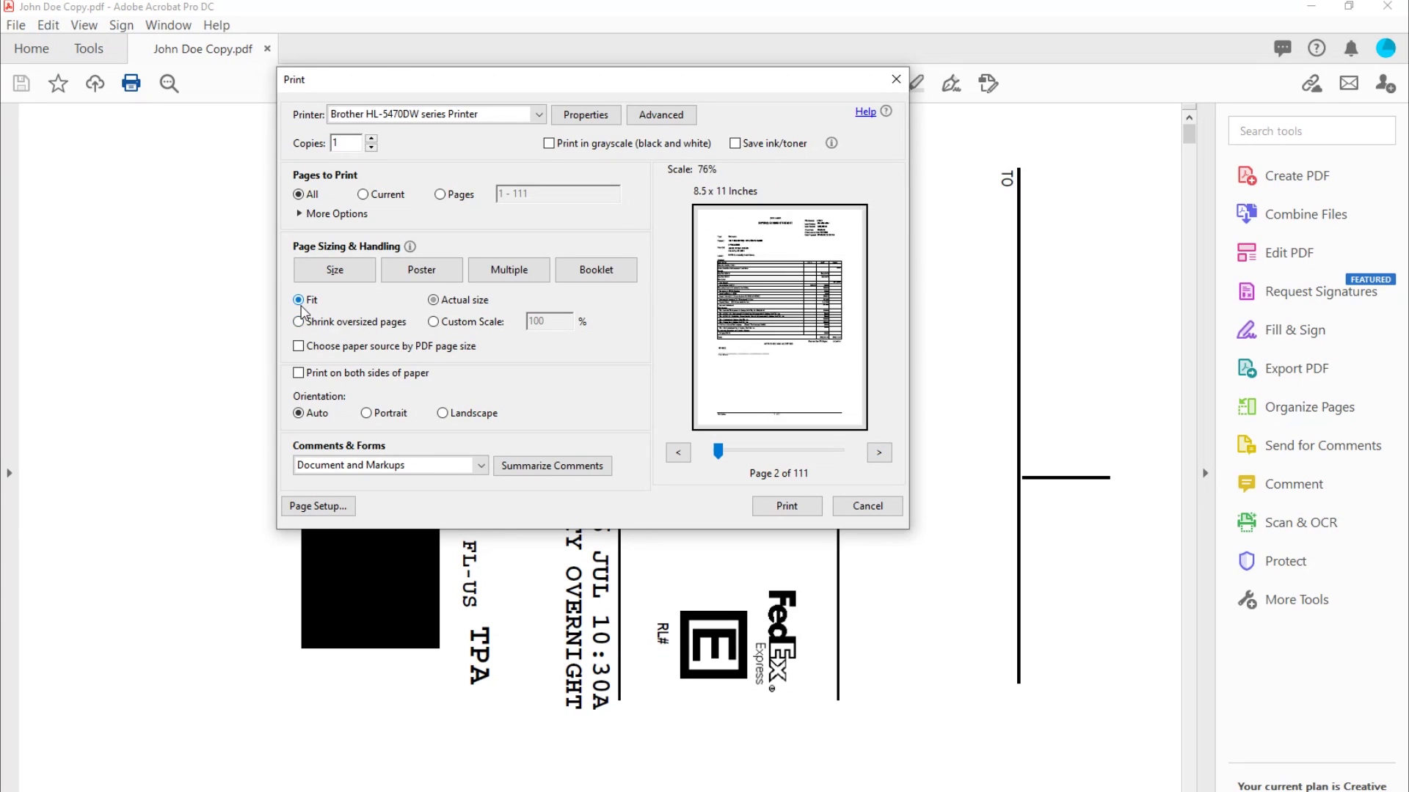
pyautogui.click(678, 453)
pyautogui.click(878, 453)
pyautogui.click(301, 351)
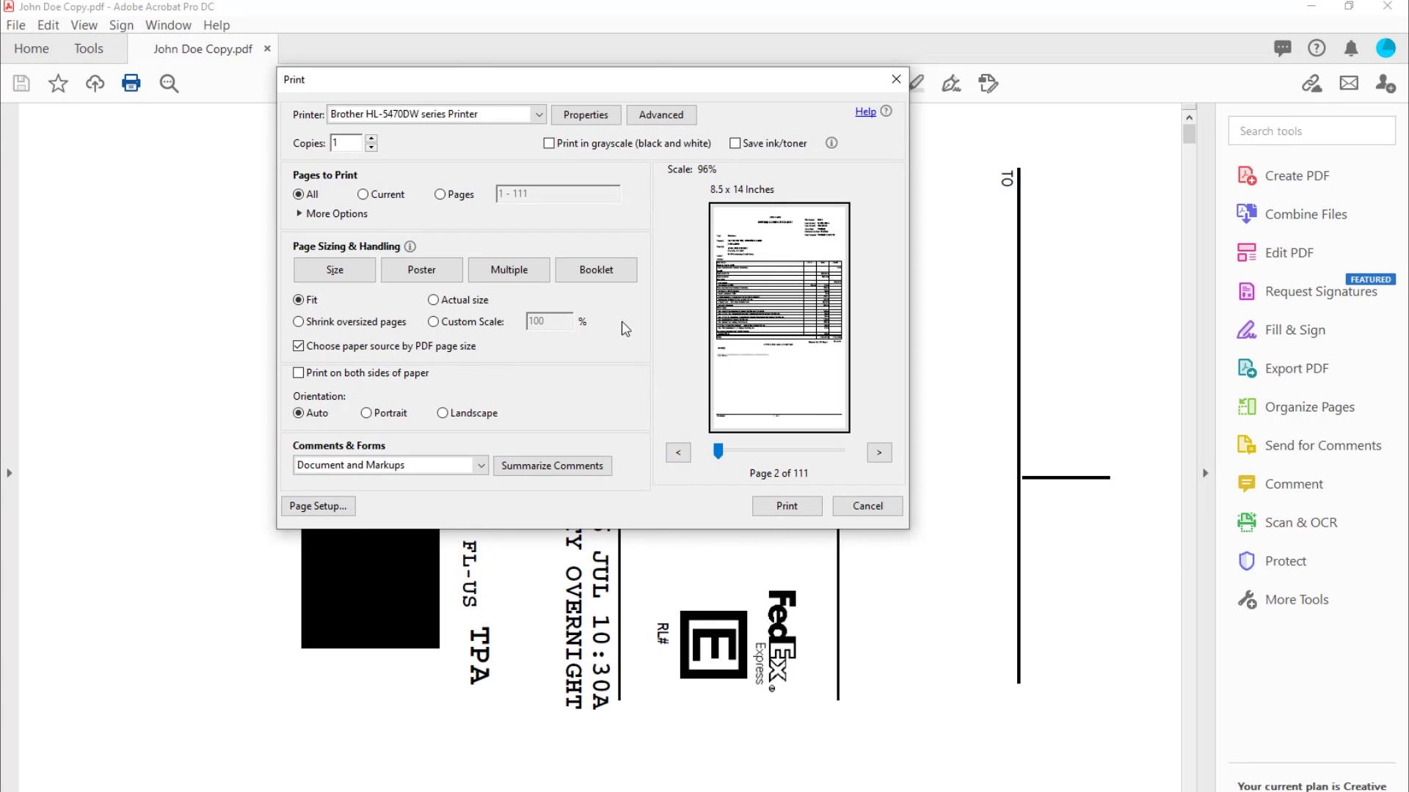
# Step: Test Actual size with per-page paper, then return to Fit and preview page 1 at 96%
pyautogui.click(433, 300)
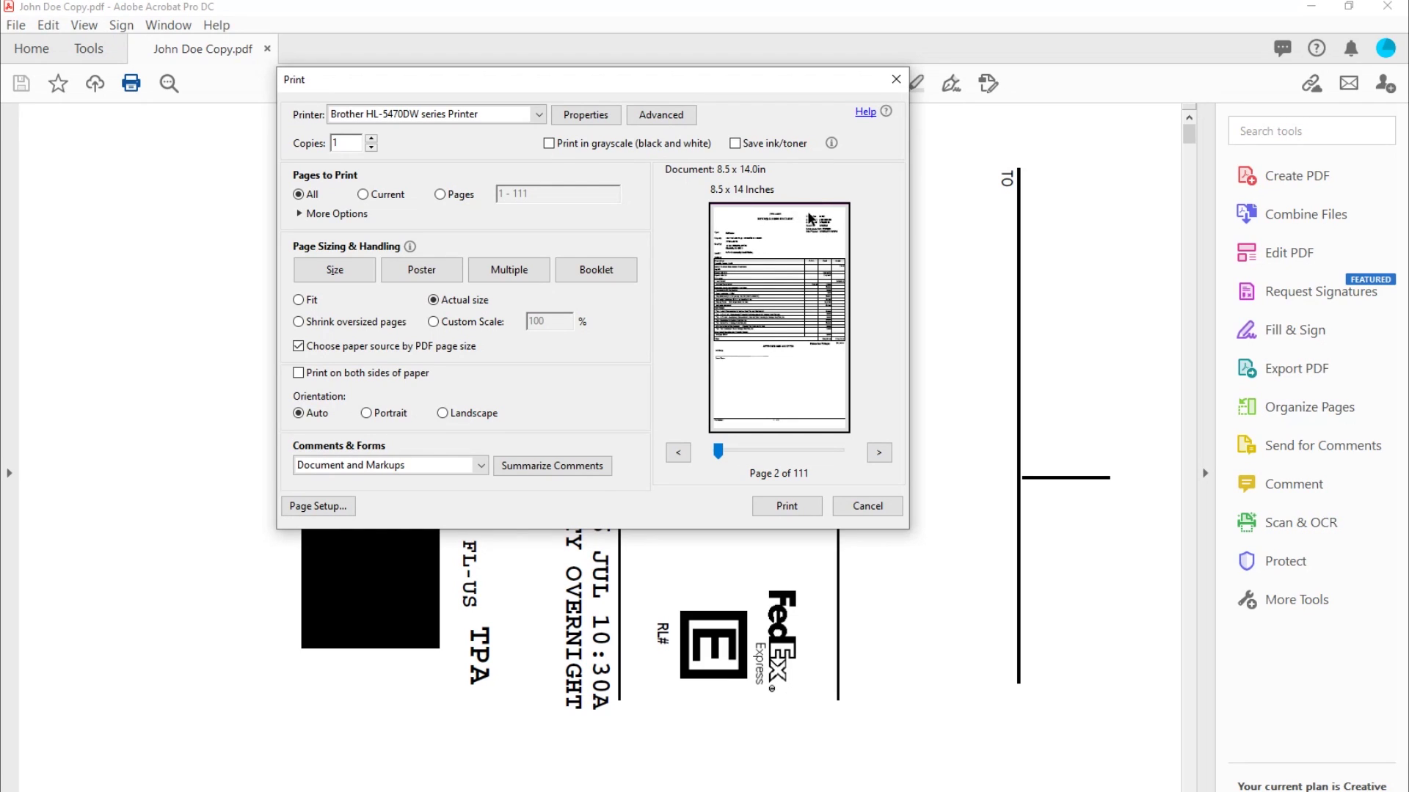
pyautogui.click(310, 301)
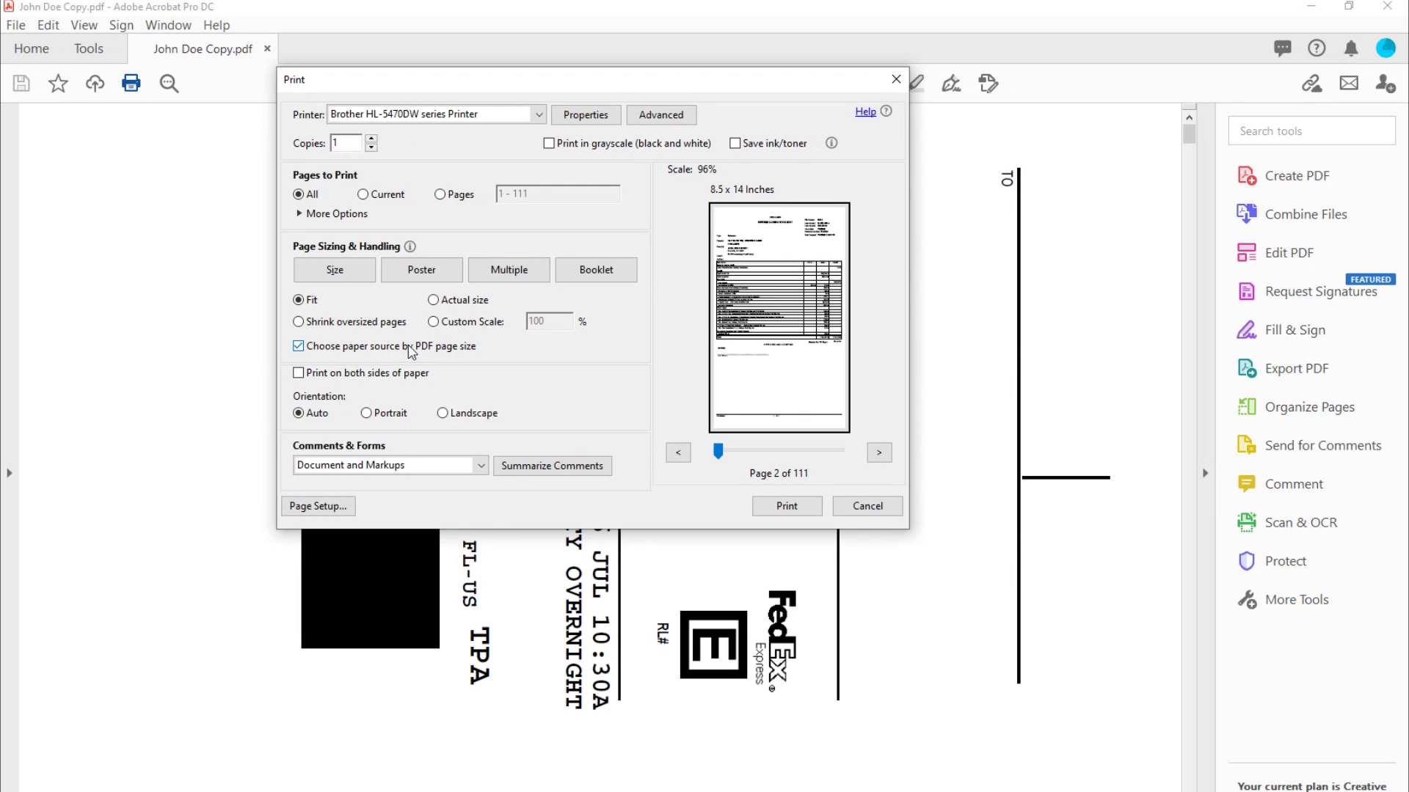
pyautogui.click(680, 454)
pyautogui.click(878, 453)
pyautogui.click(678, 454)
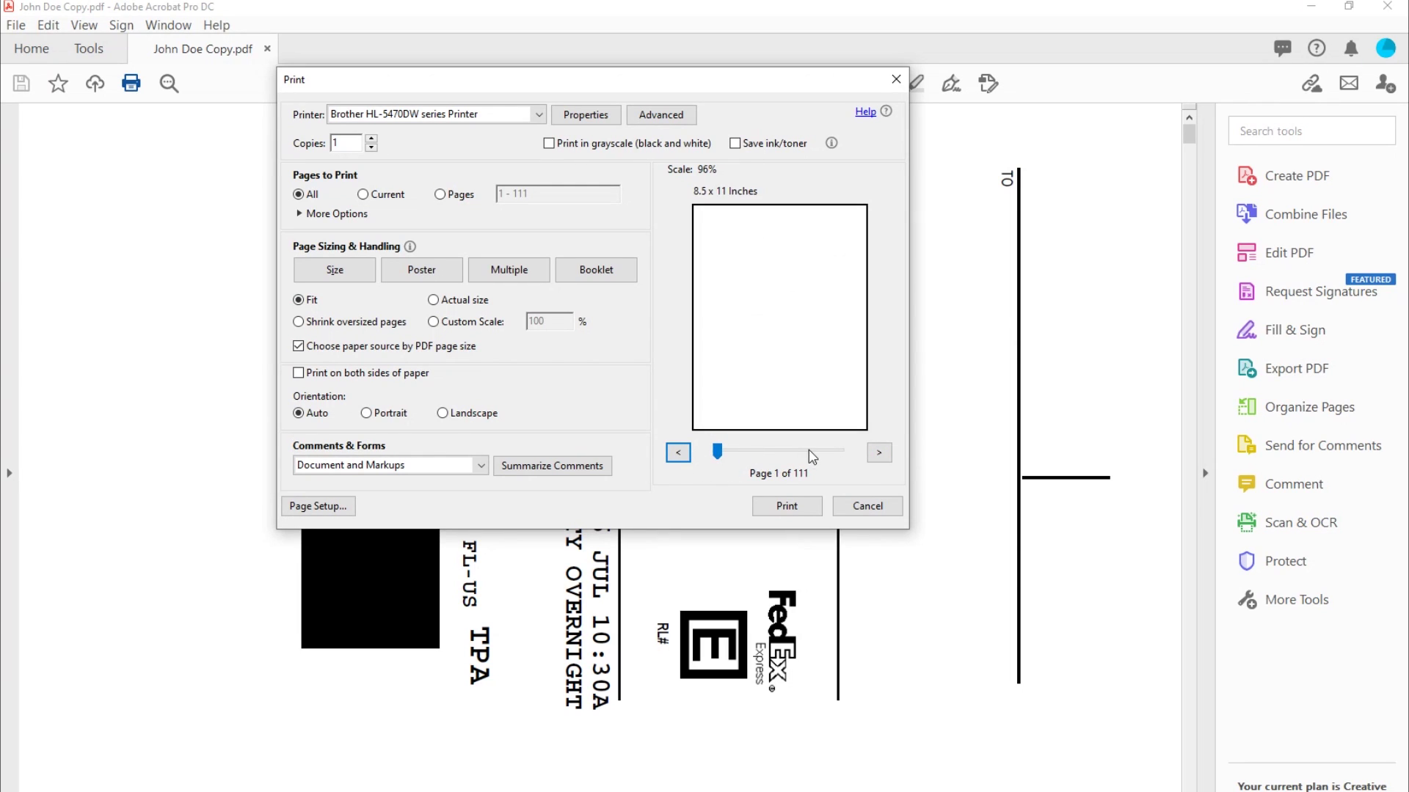
pyautogui.click(879, 453)
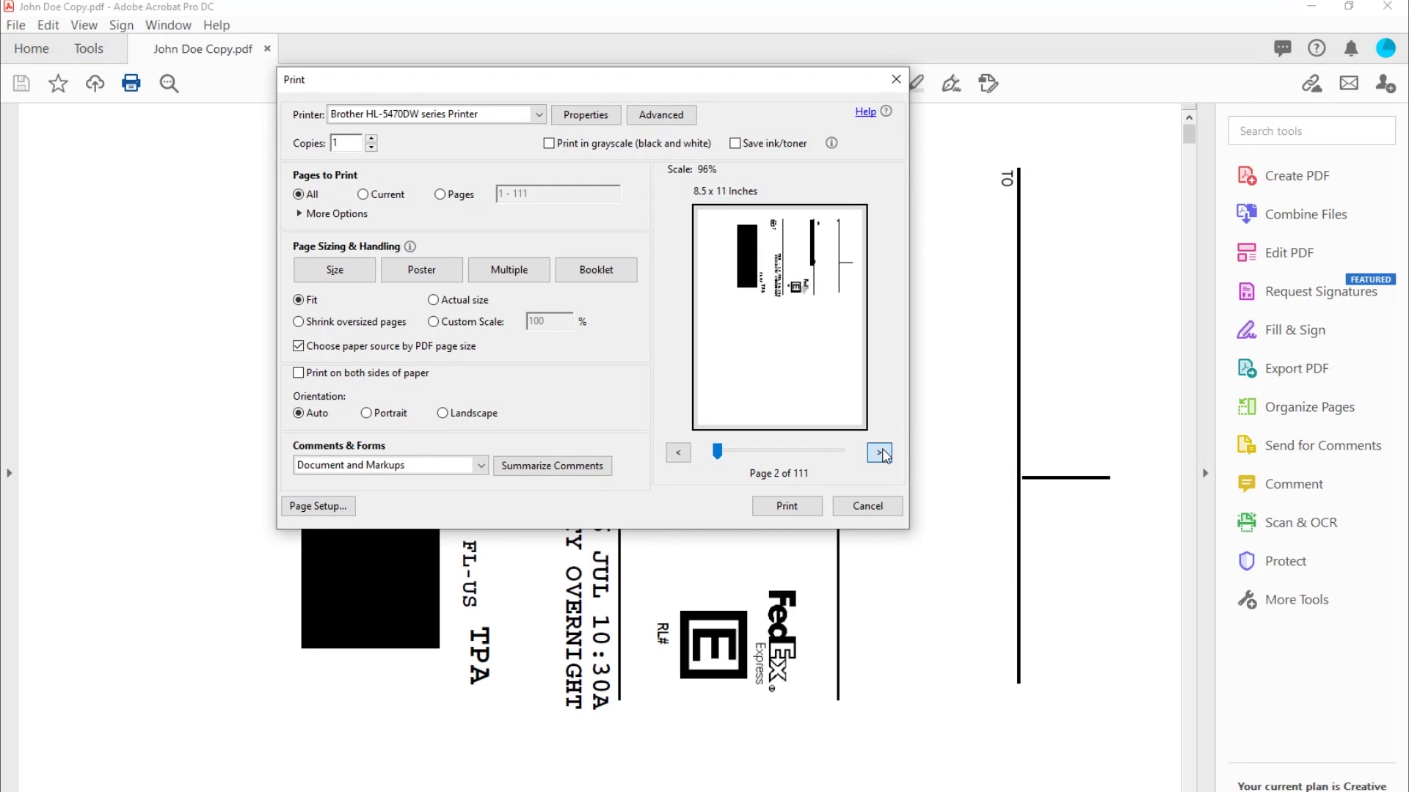
pyautogui.click(678, 454)
pyautogui.click(299, 373)
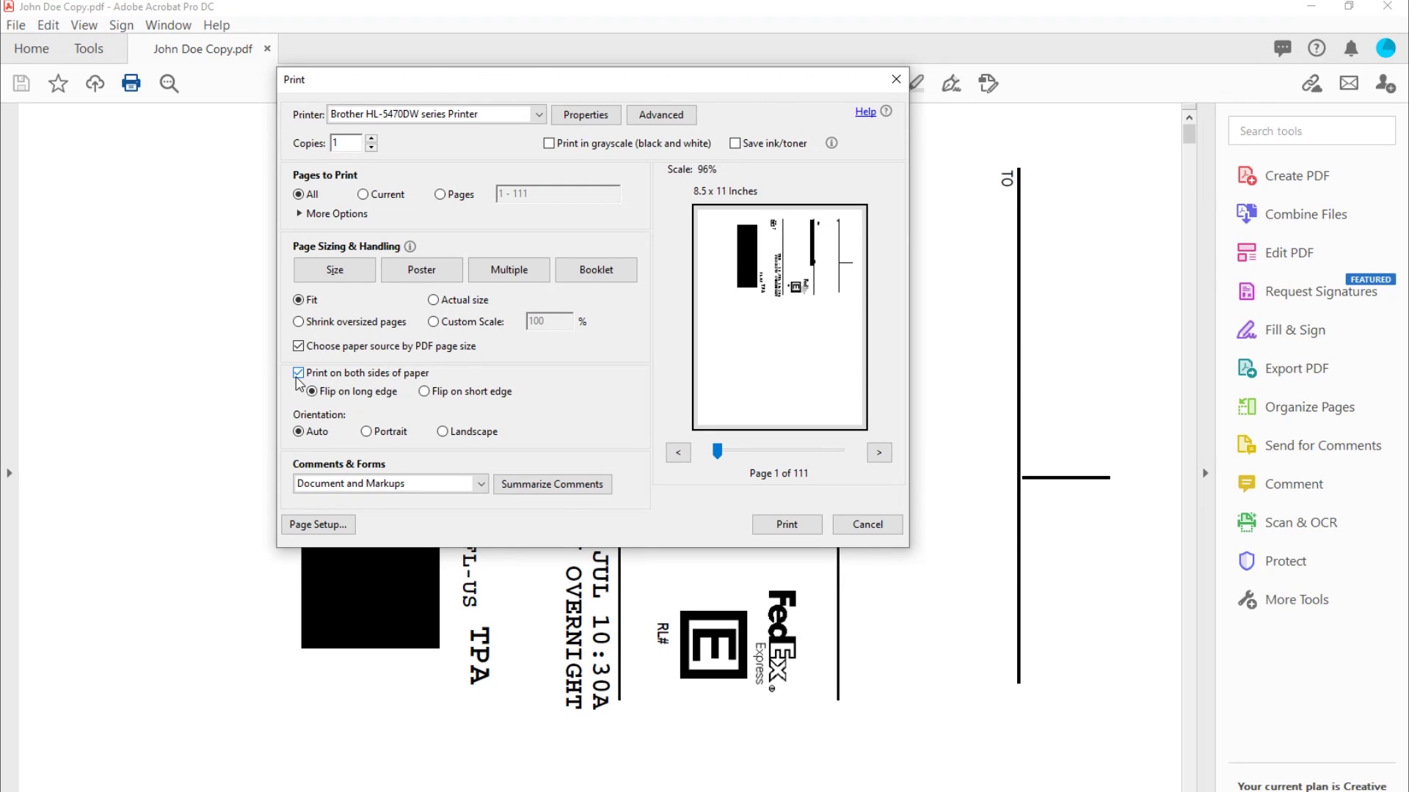
pyautogui.click(299, 375)
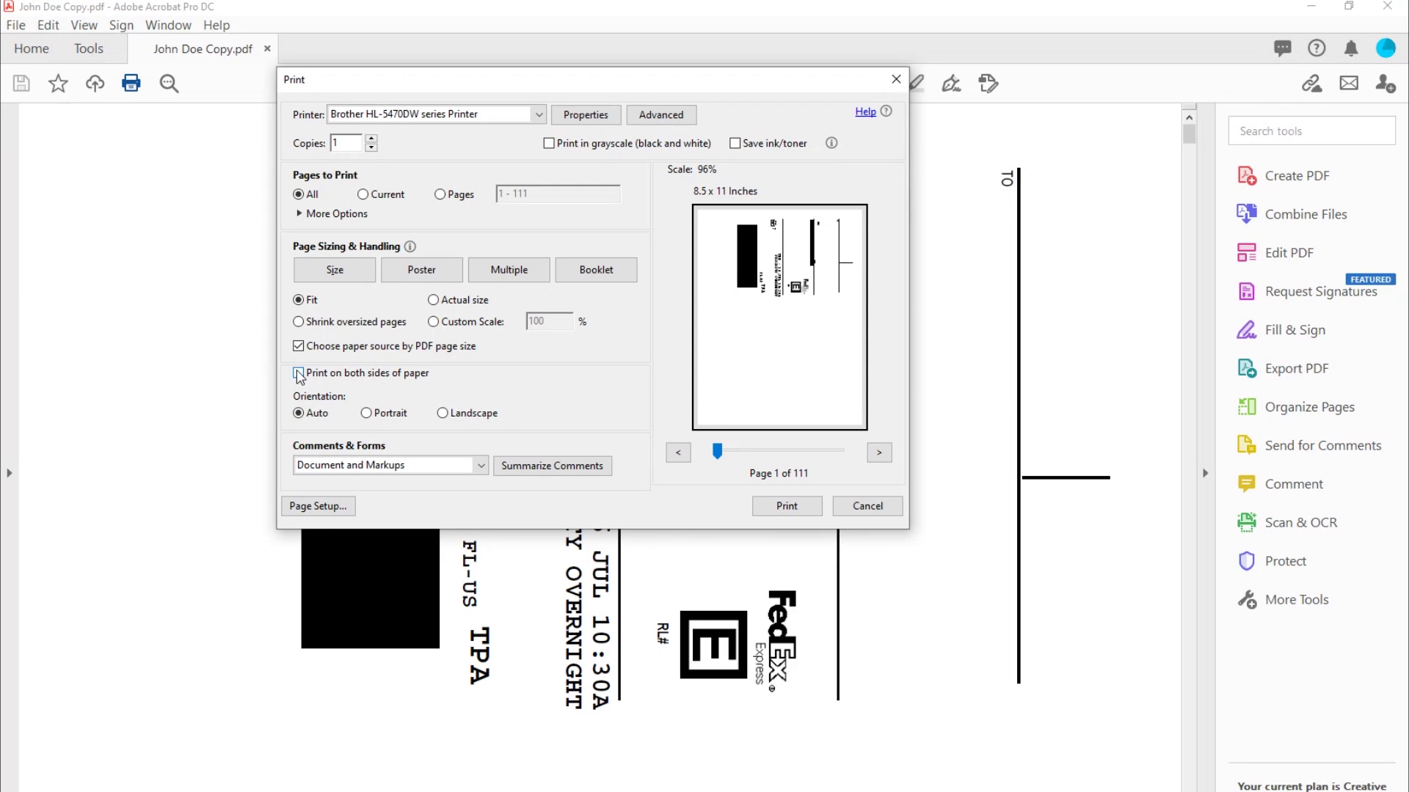
pyautogui.click(299, 374)
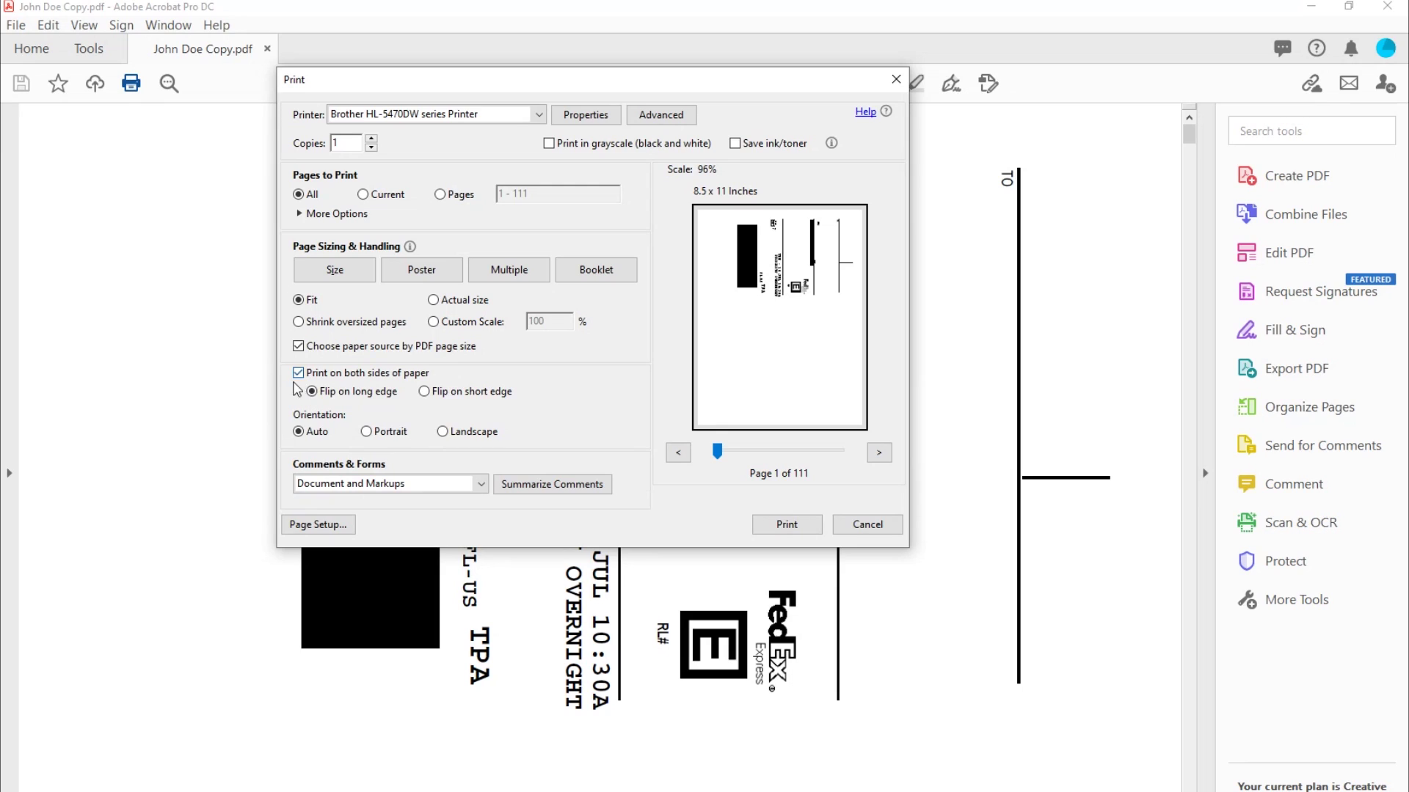
pyautogui.click(298, 374)
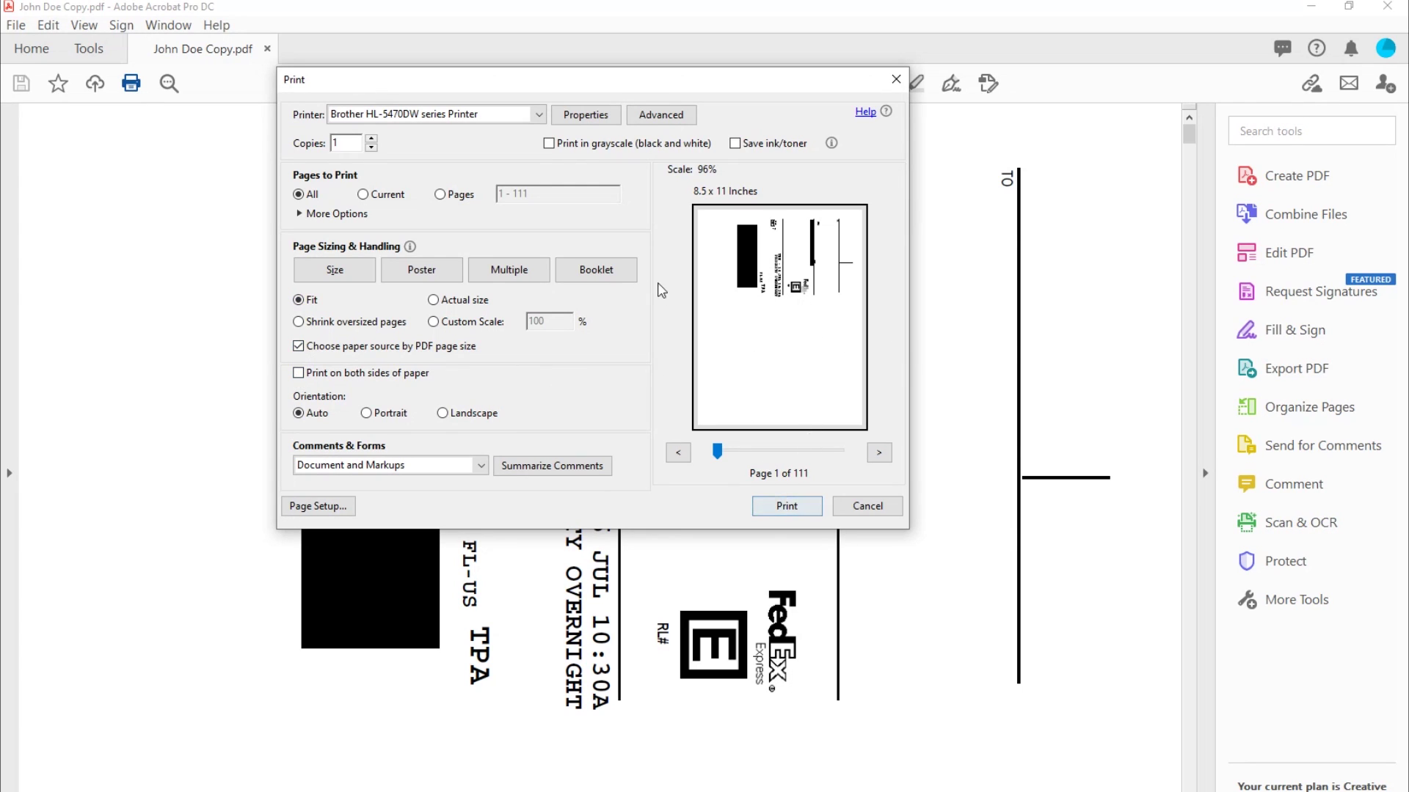
# Step: Keep the Brother printer, cancel the Print dialog, and scroll back to page 1
pyautogui.click(540, 116)
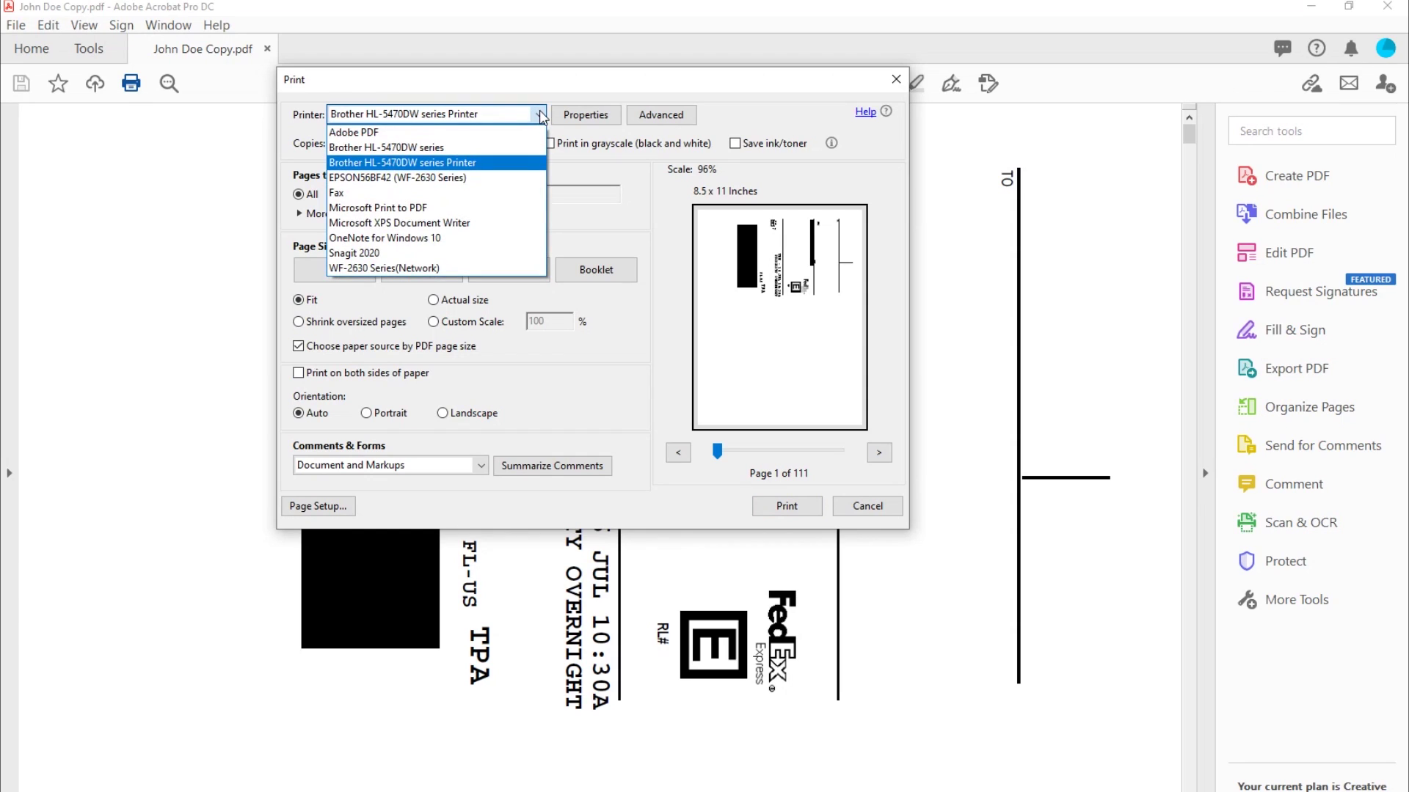
pyautogui.click(541, 117)
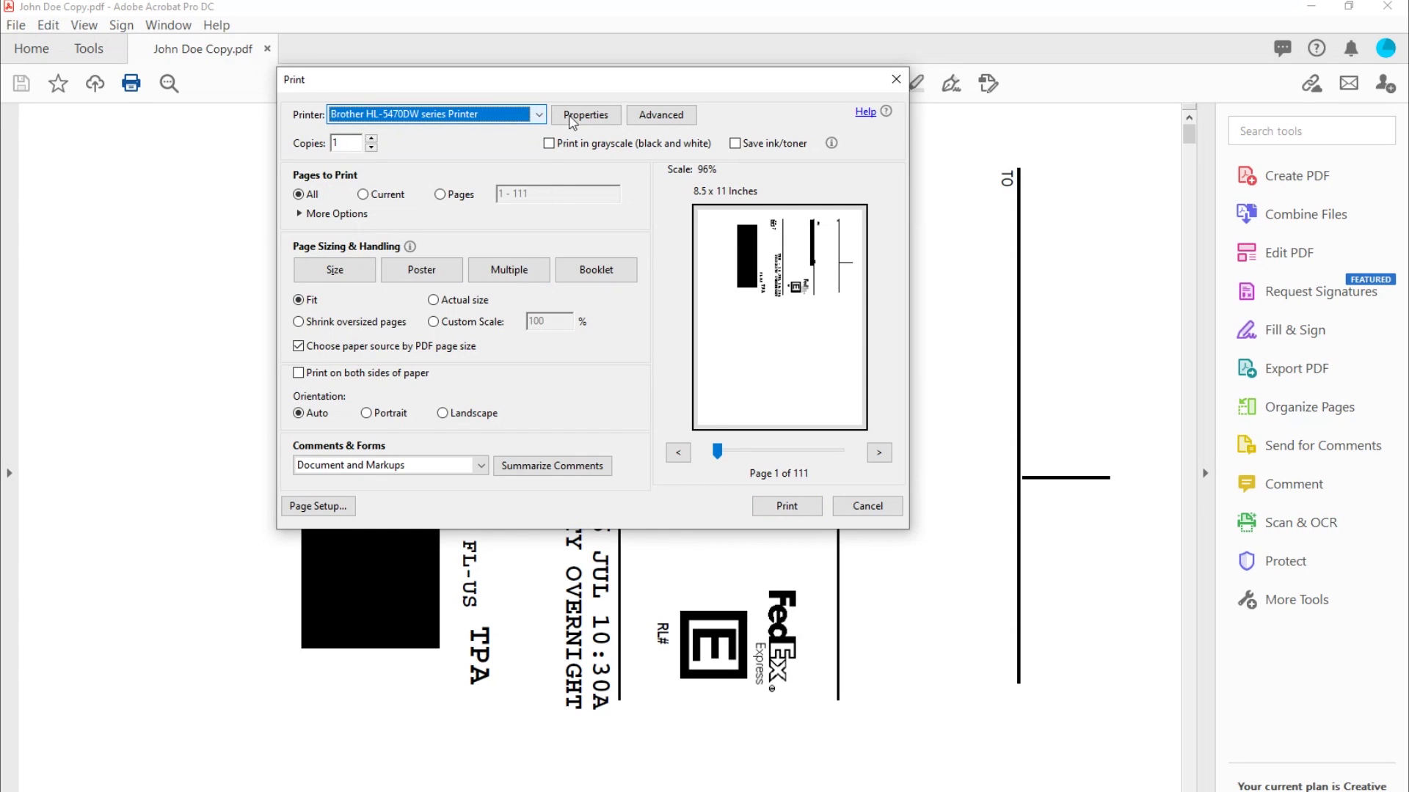
pyautogui.click(895, 78)
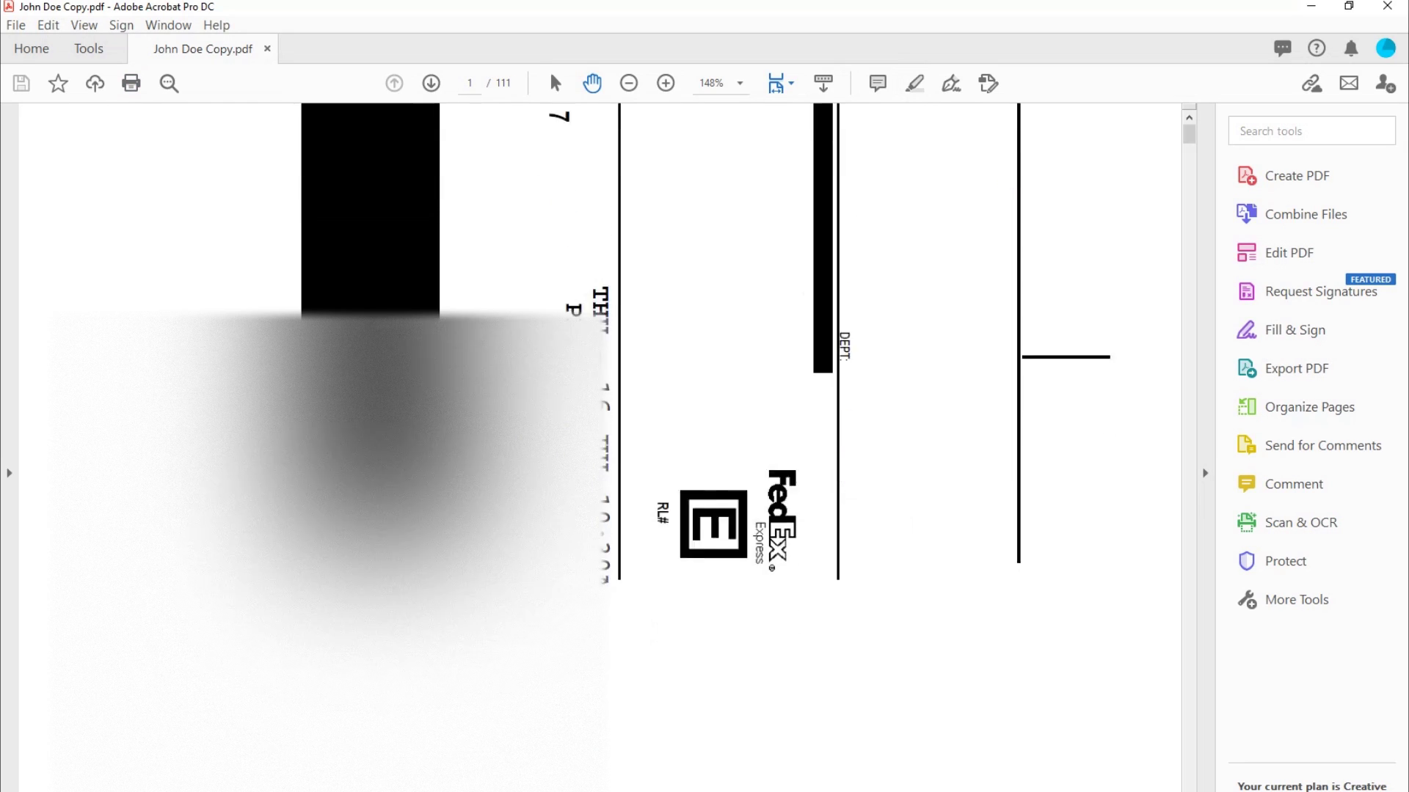
pyautogui.scroll(-10, 599, 448)
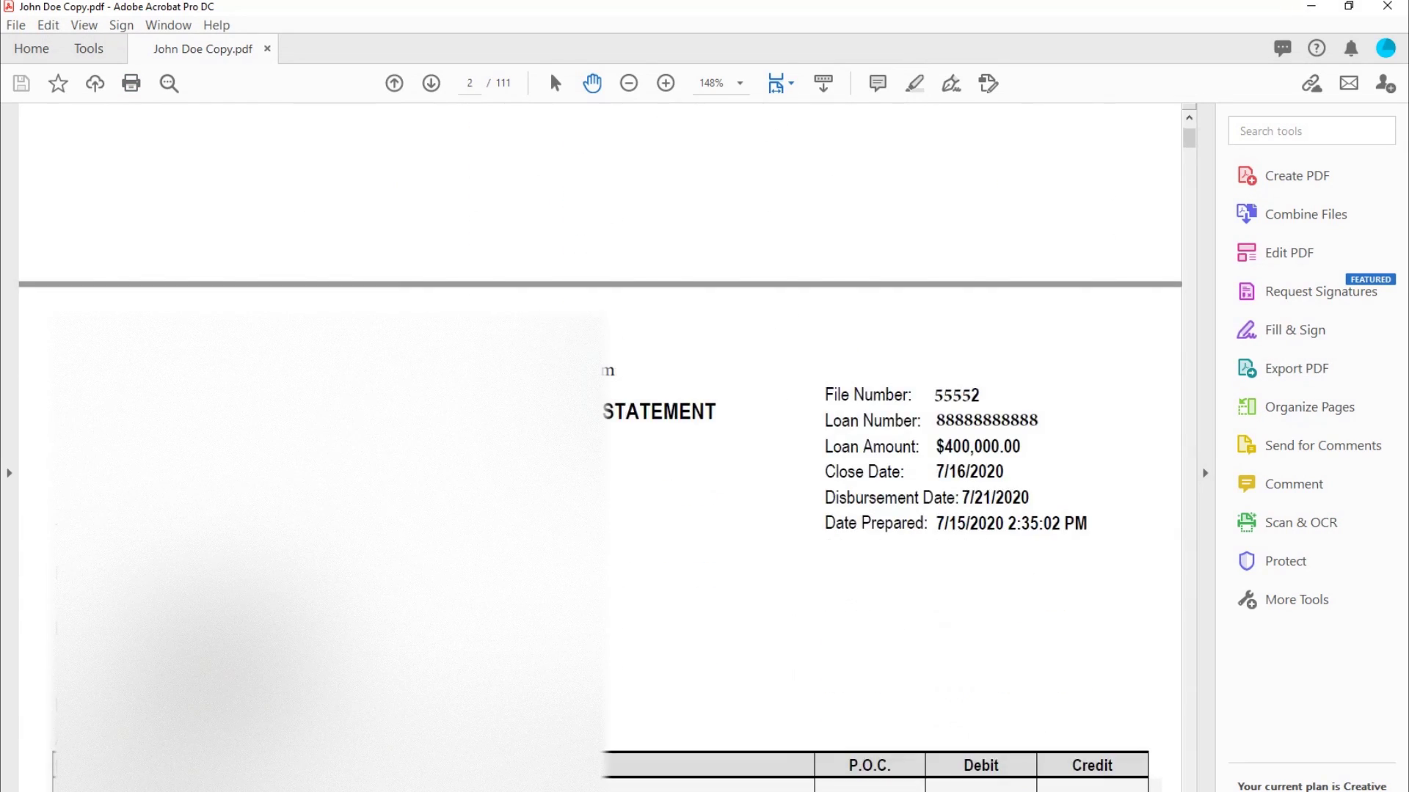
pyautogui.scroll(6, 600, 448)
pyautogui.scroll(10, 461, 459)
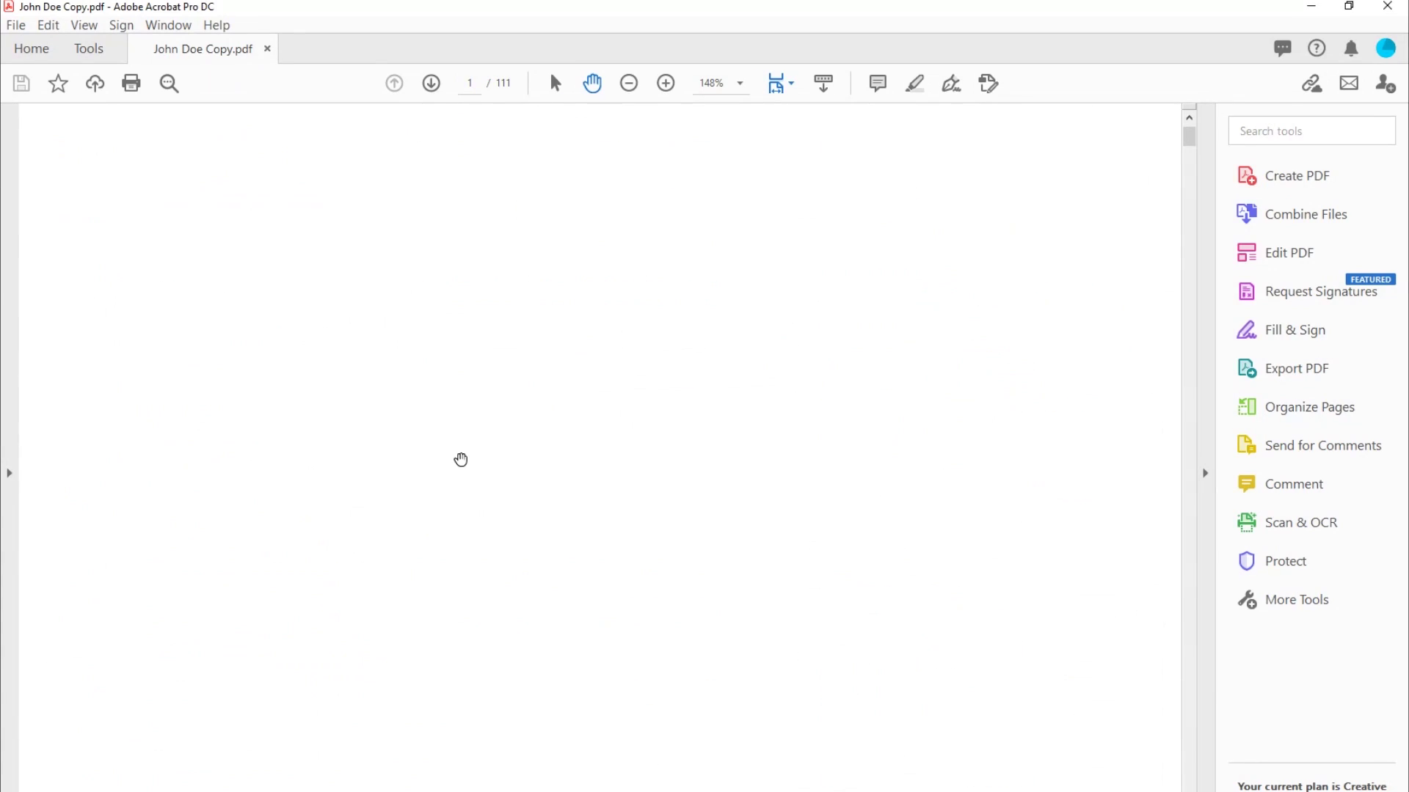